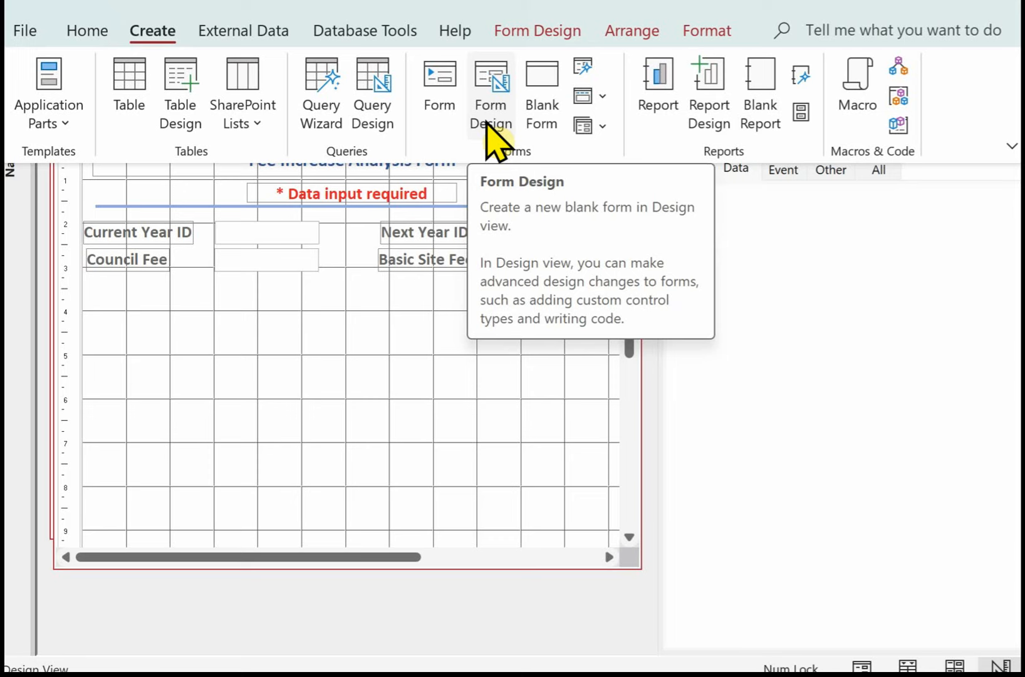
- Set the control source of the Current Year ID text box to =DMax("YearID","tblFee")
left_click(713, 315)
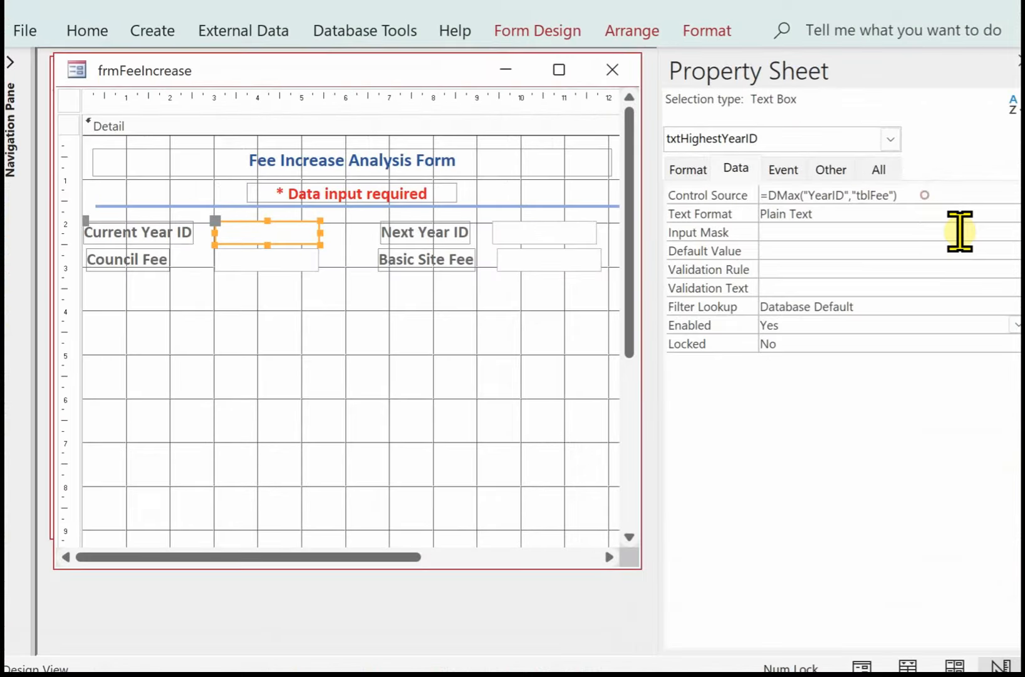
left_click(922, 194)
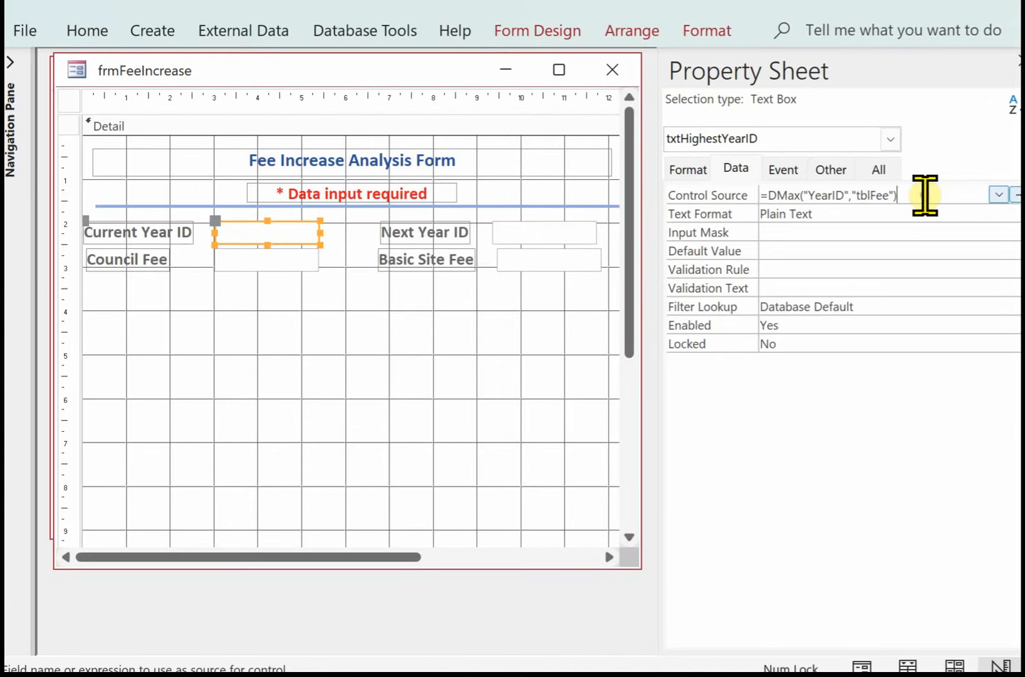
left_click(1012, 195)
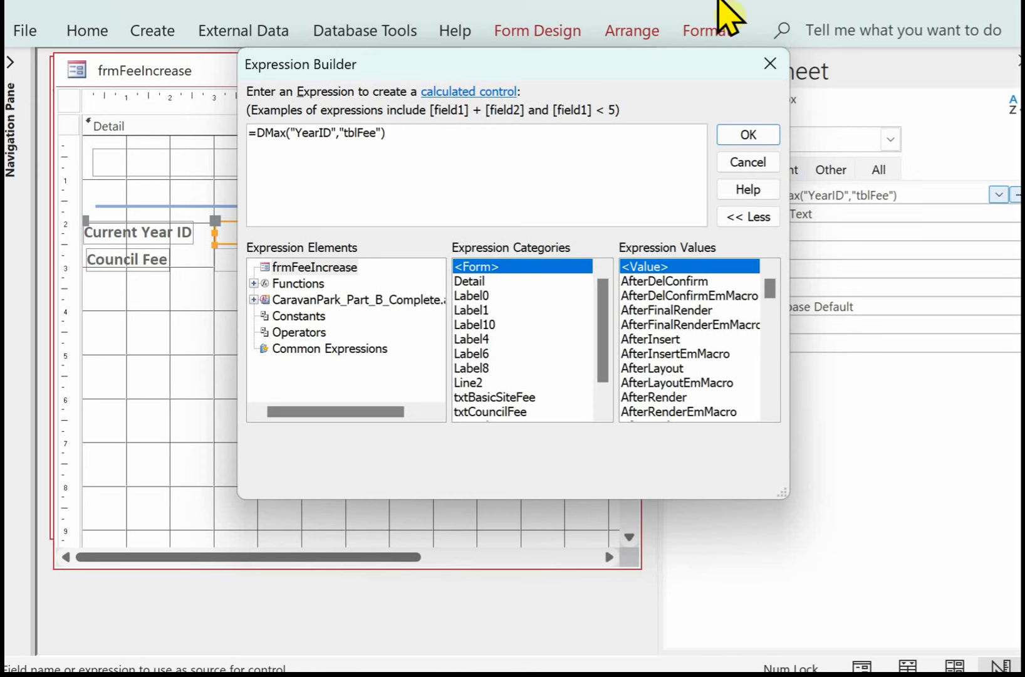
left_click(743, 138)
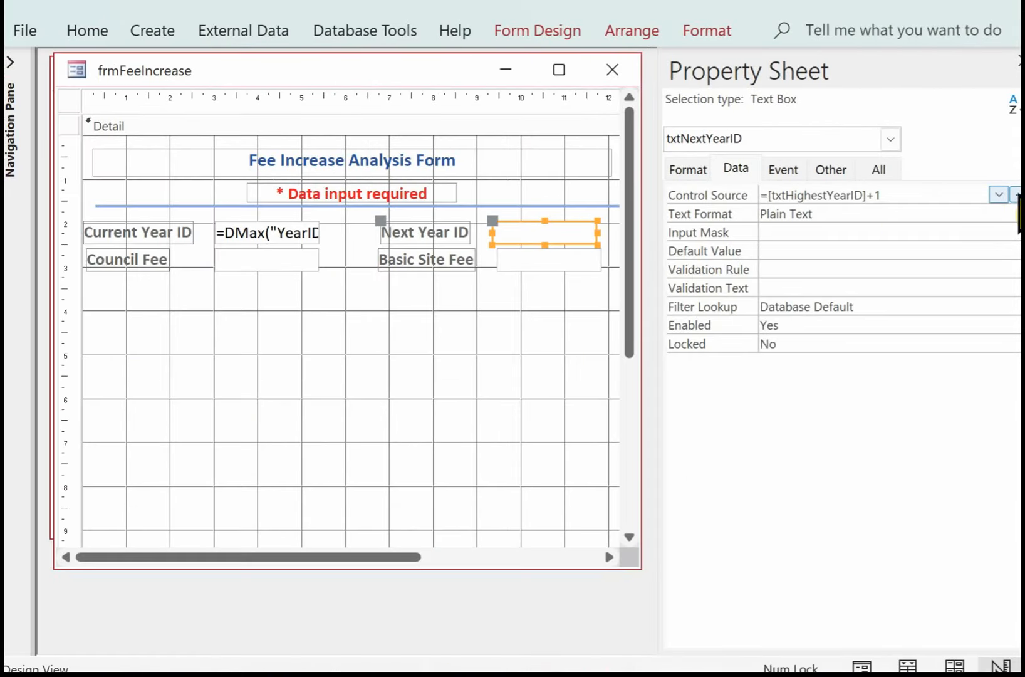
- Set the control source of the Next Year ID text box to =[txtHighestYearID]+1
left_click(1016, 196)
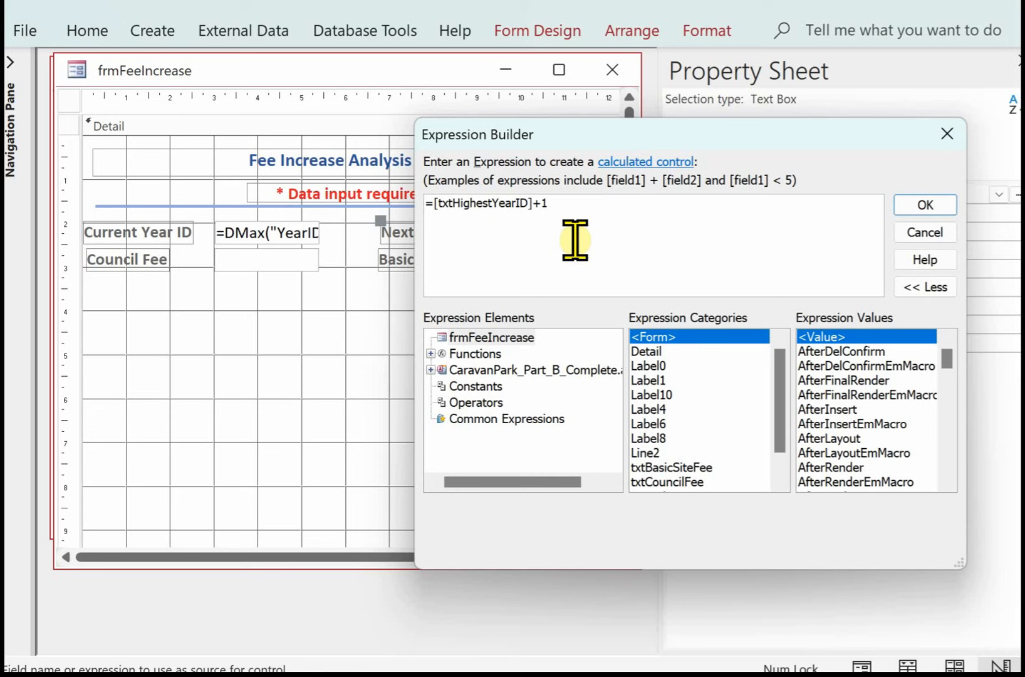
left_click(927, 205)
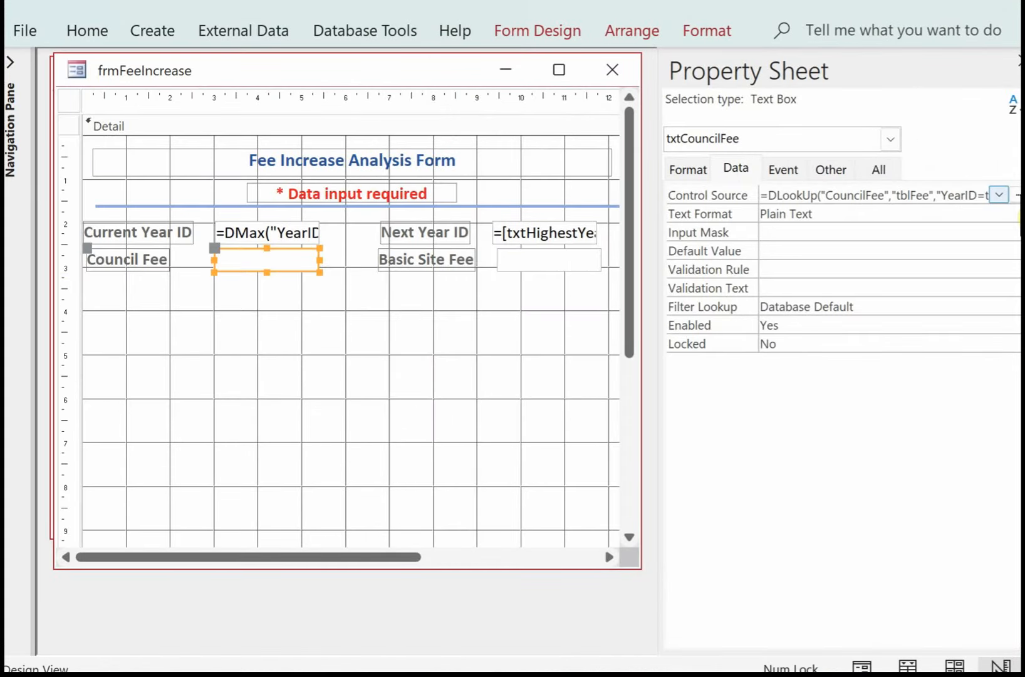
- Set the Council Fee text box's control source to =DLookUp("CouncilFee","tblFee","YearID=txtHighestYearID")
left_click(1019, 195)
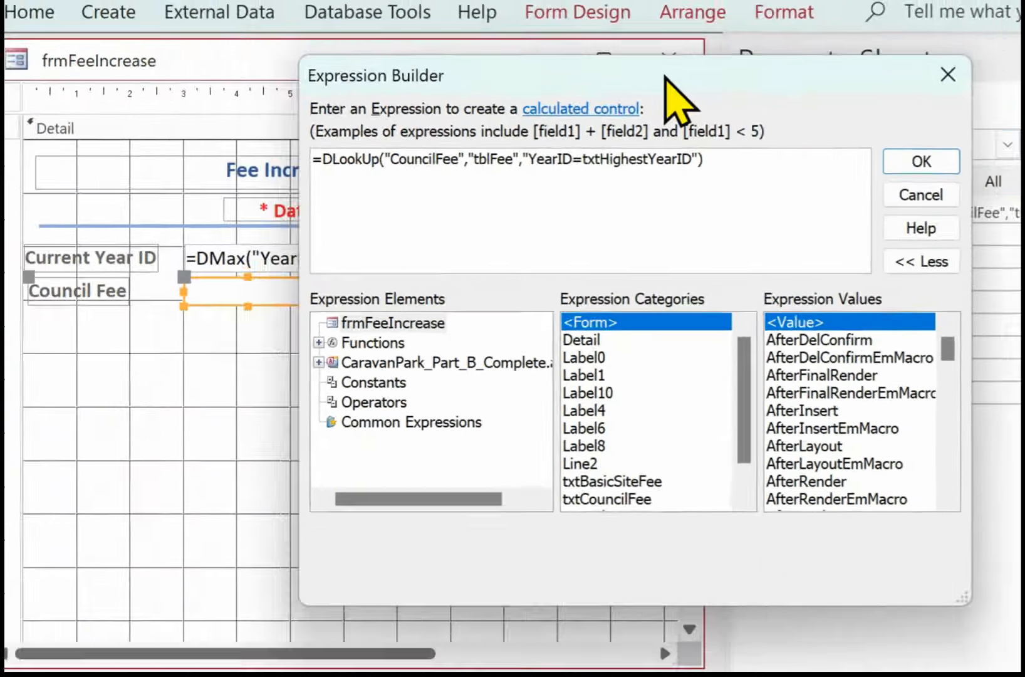
left_click_drag(666, 77, 930, 83)
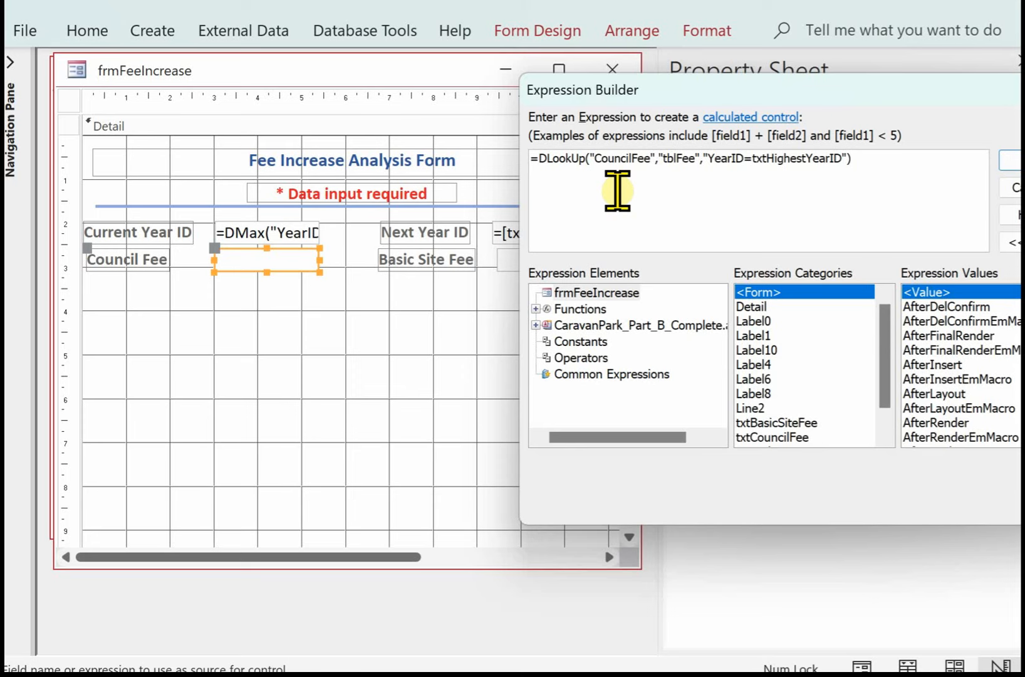
left_click_drag(764, 87, 553, 83)
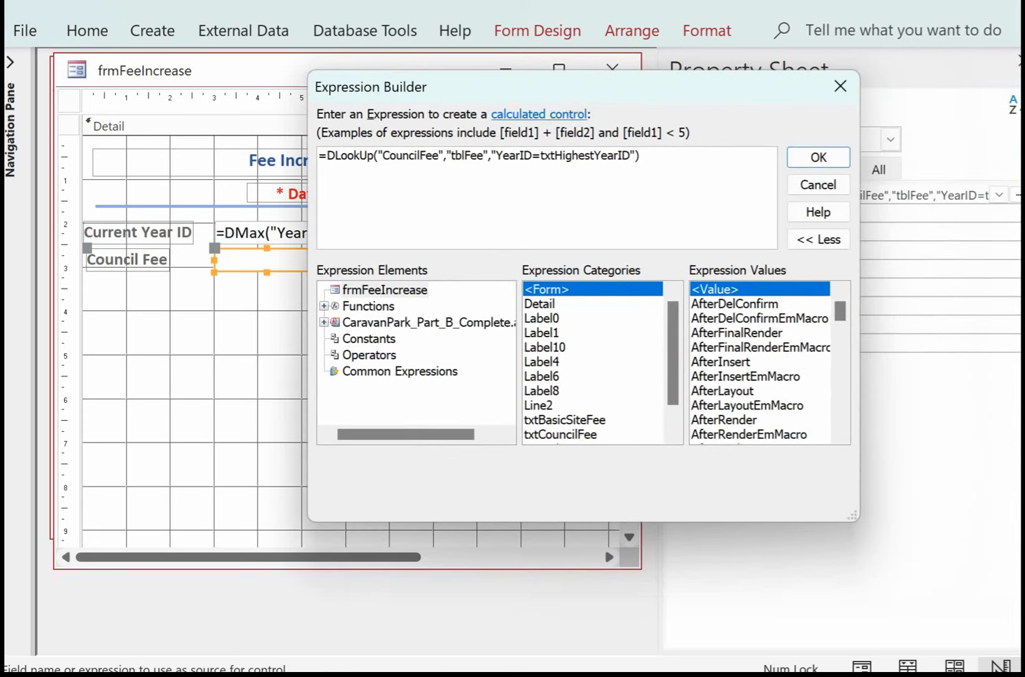
key("Return")
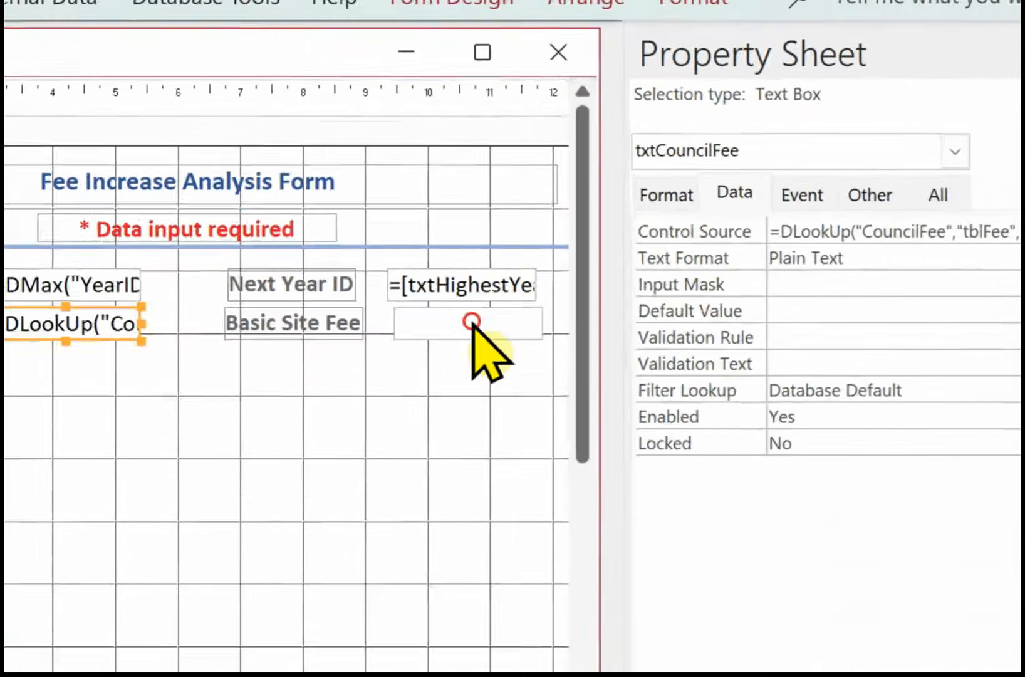
- Set the Basic Site Fee text box's control source to =DLookUp("BasicSiteFee","tblFee","YearID=txtHighestYearID")
left_click(485, 299)
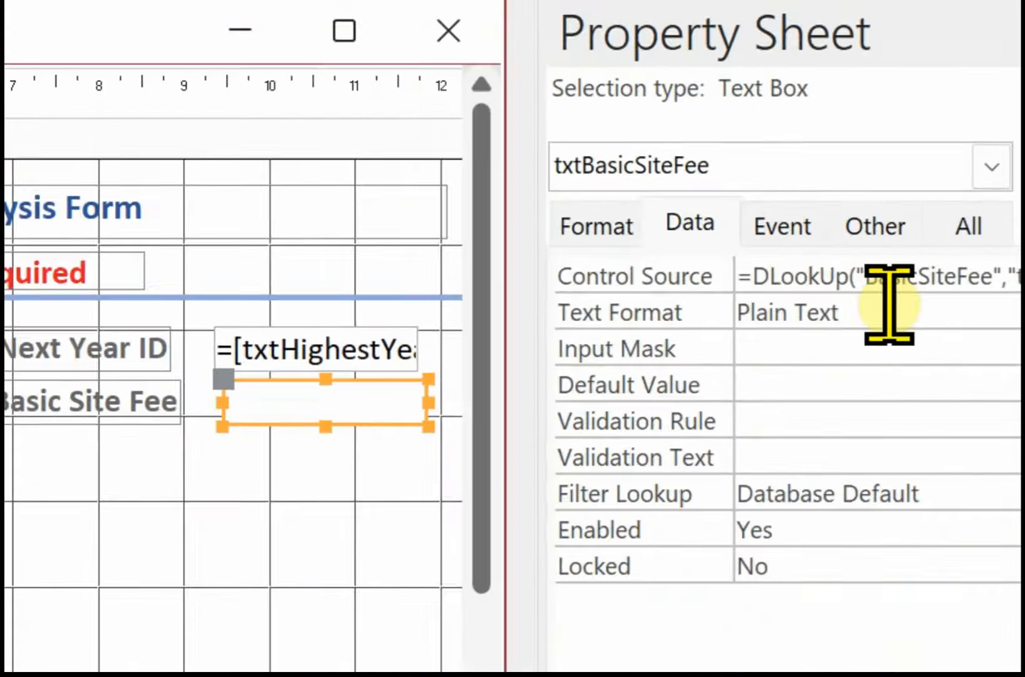
left_click(929, 567)
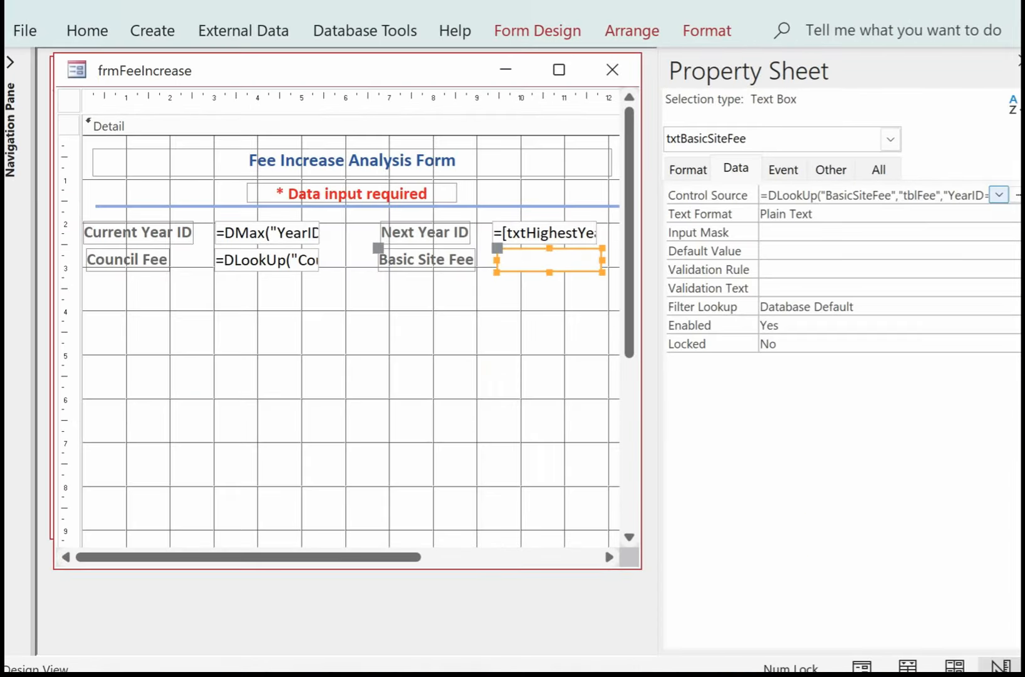
left_click(1019, 194)
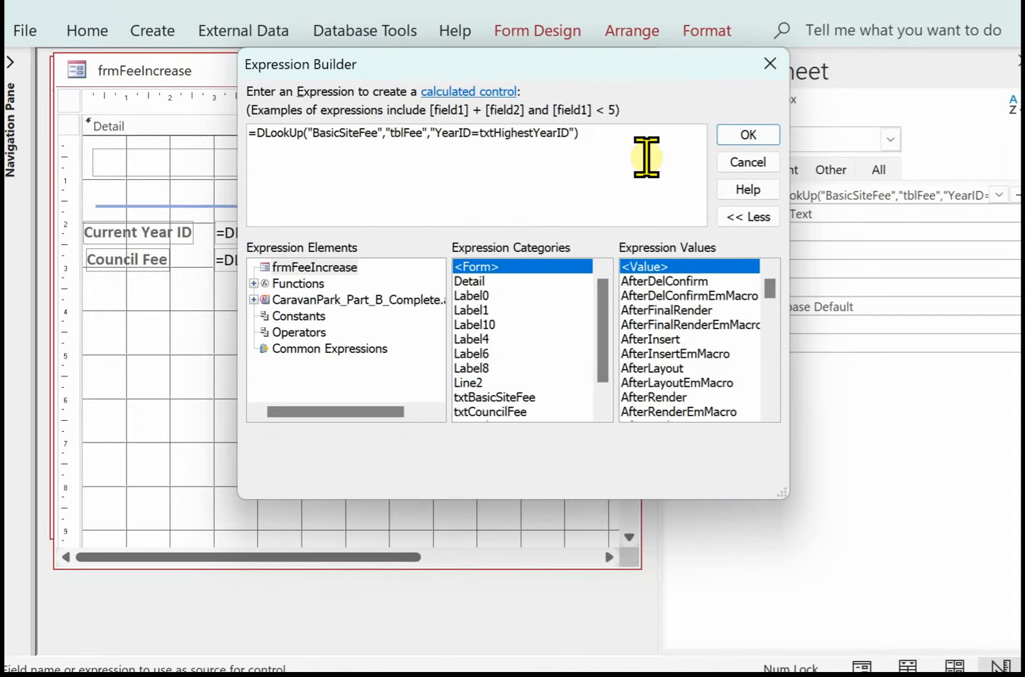
left_click(646, 68)
left_click_drag(645, 68, 648, 313)
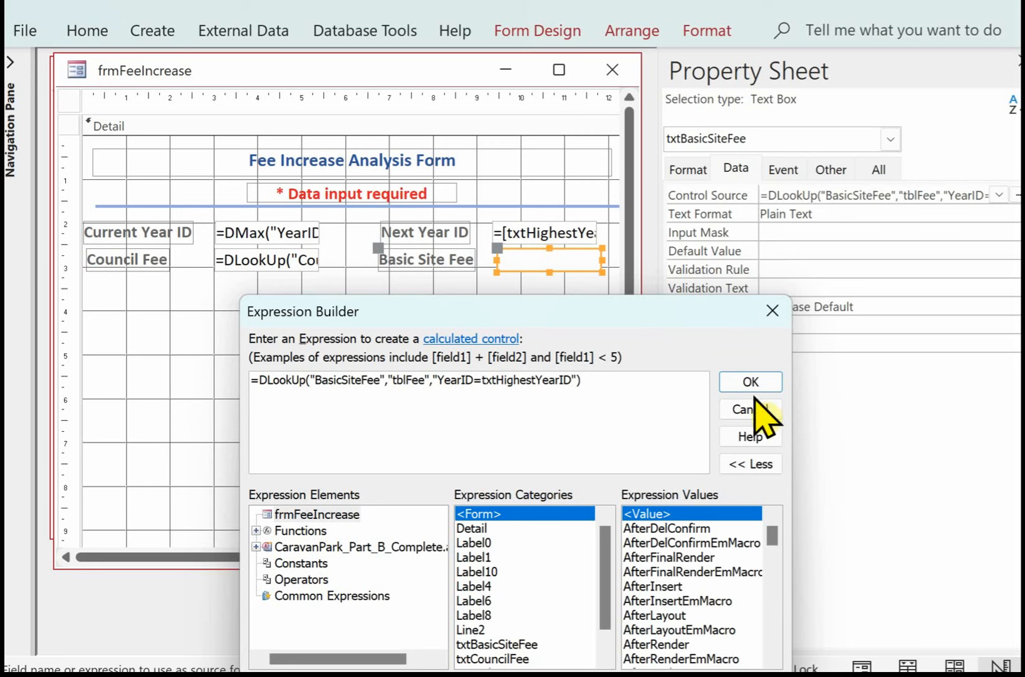
left_click(769, 384)
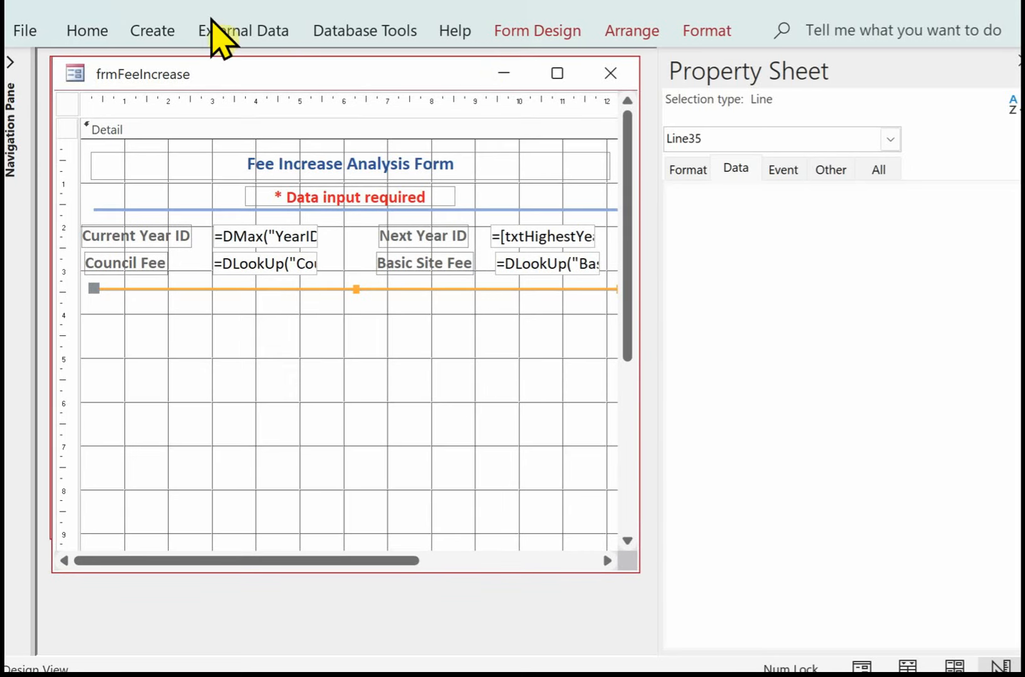
- Add a text box about 2 cm wide below the second blue line, under the Council Fee box, and caption its label Basic Fee Increase
left_click(534, 30)
left_click(219, 119)
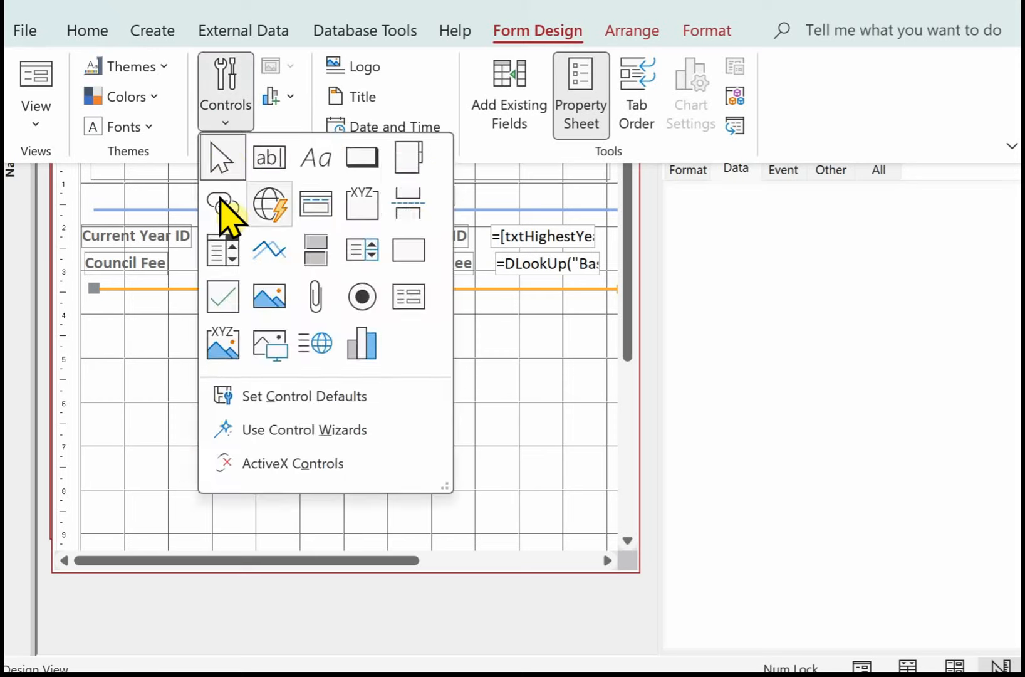
left_click(224, 241)
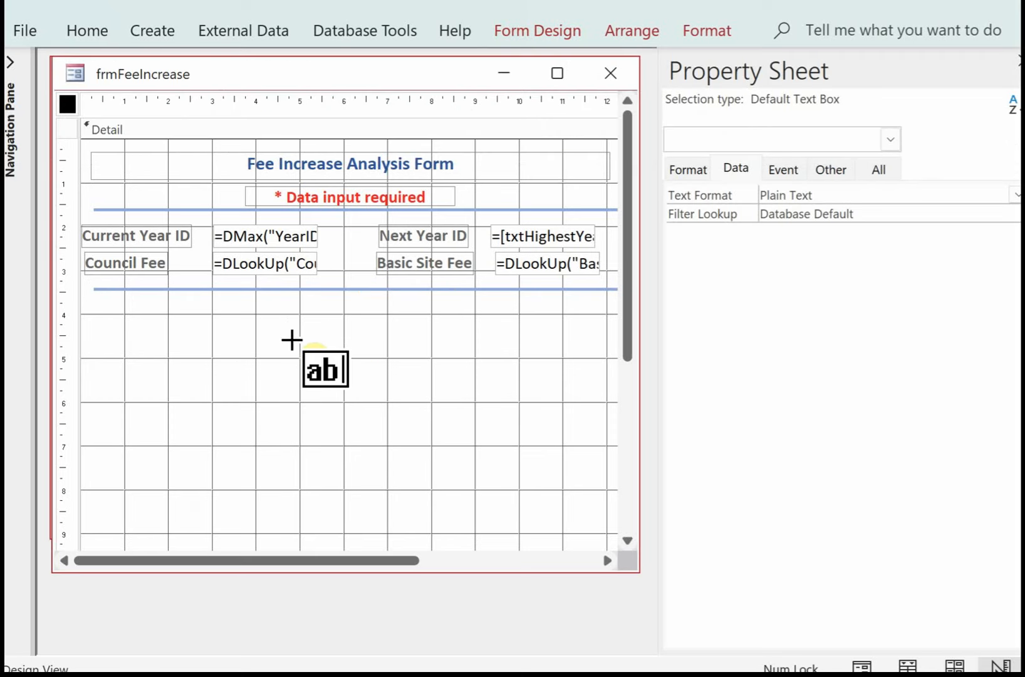
mouse_move(211, 312)
left_mouse_down()
mouse_move(268, 313)
mouse_move(301, 337)
left_mouse_up()
left_click(120, 325)
left_click_drag(128, 325, 84, 315)
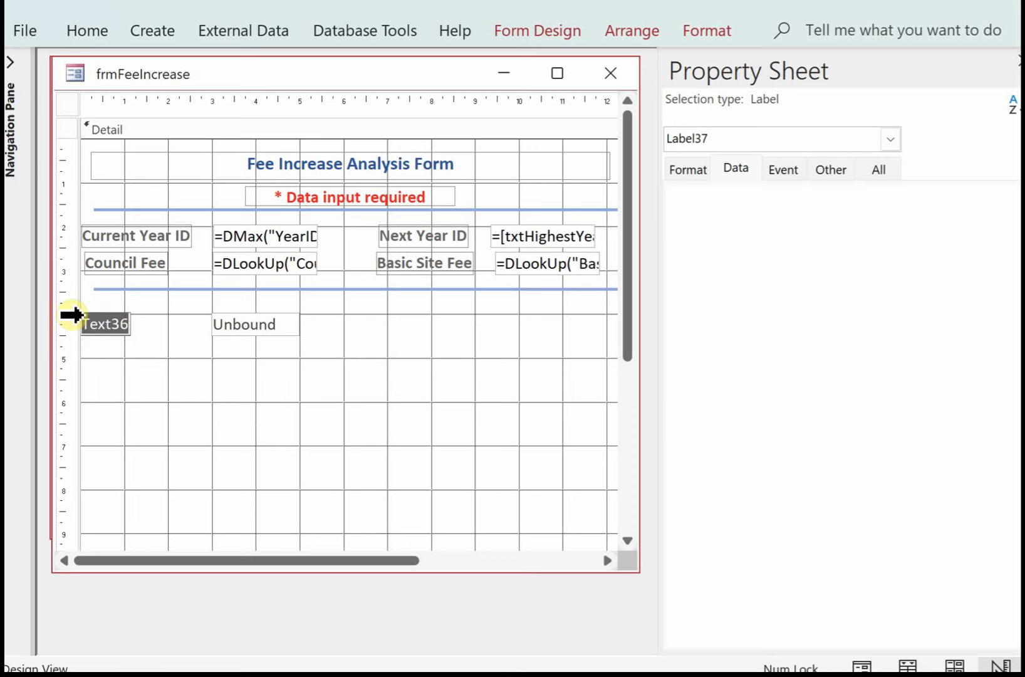
type("Basic Fee Increase")
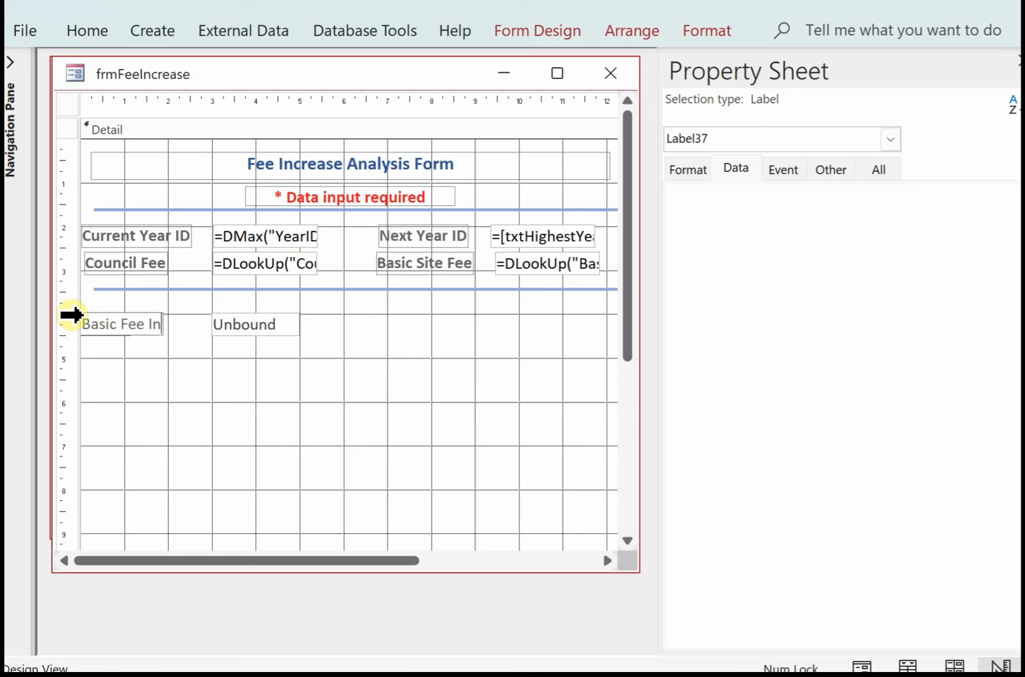
- Add a second text box about 2 cm wide in the same row, below the Basic Site Fee box, and caption its label New Council Fee
left_click(538, 30)
left_click(225, 101)
left_click(269, 156)
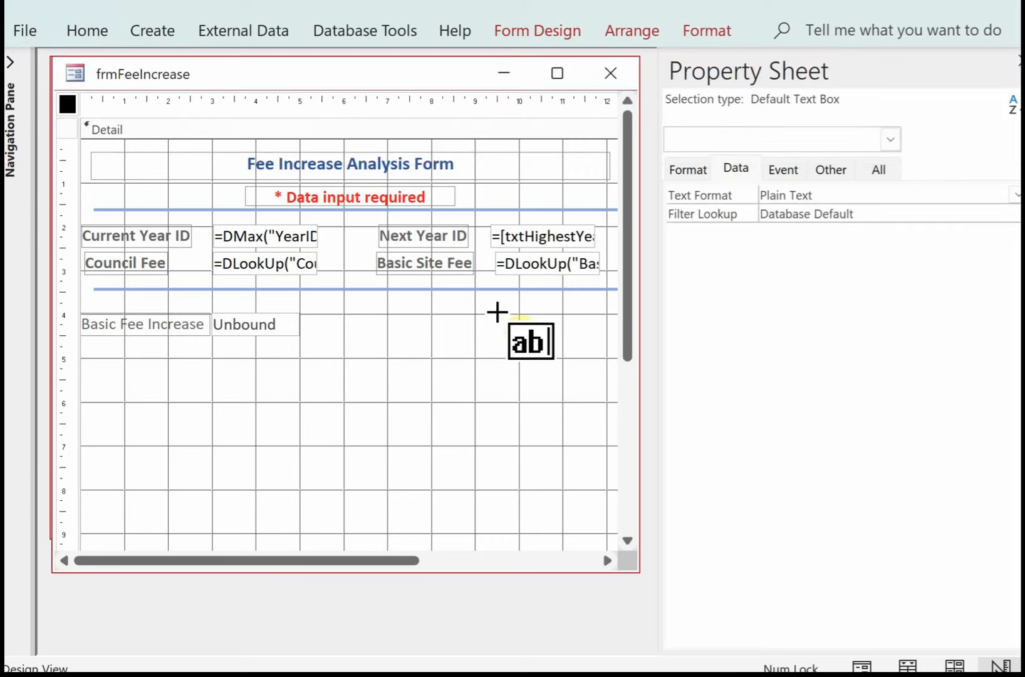
left_click_drag(495, 312, 580, 335)
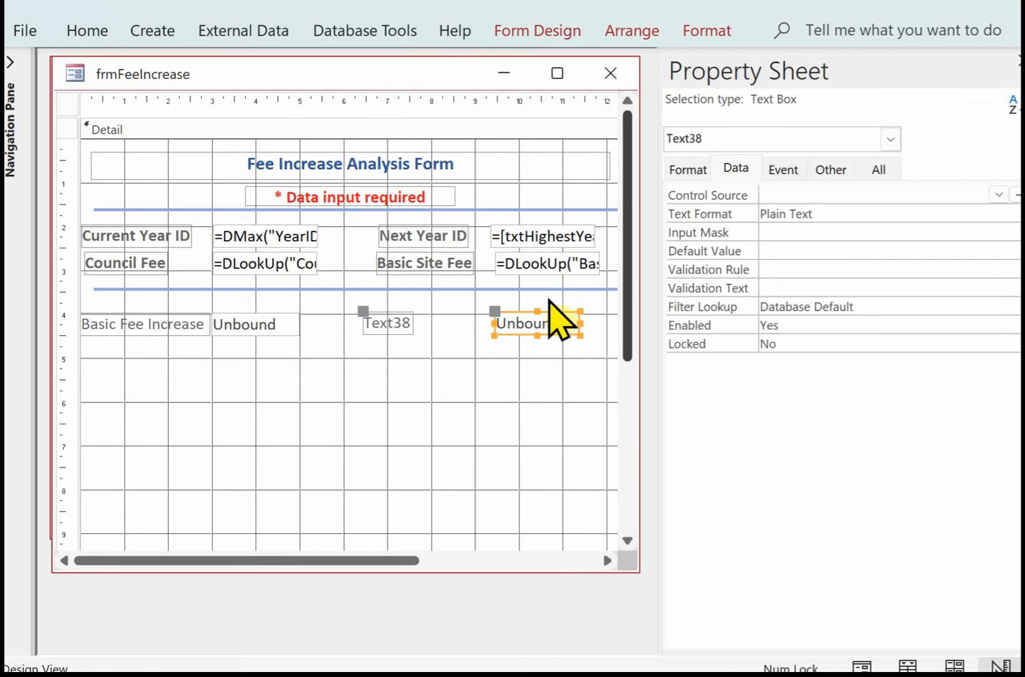
left_click(415, 325)
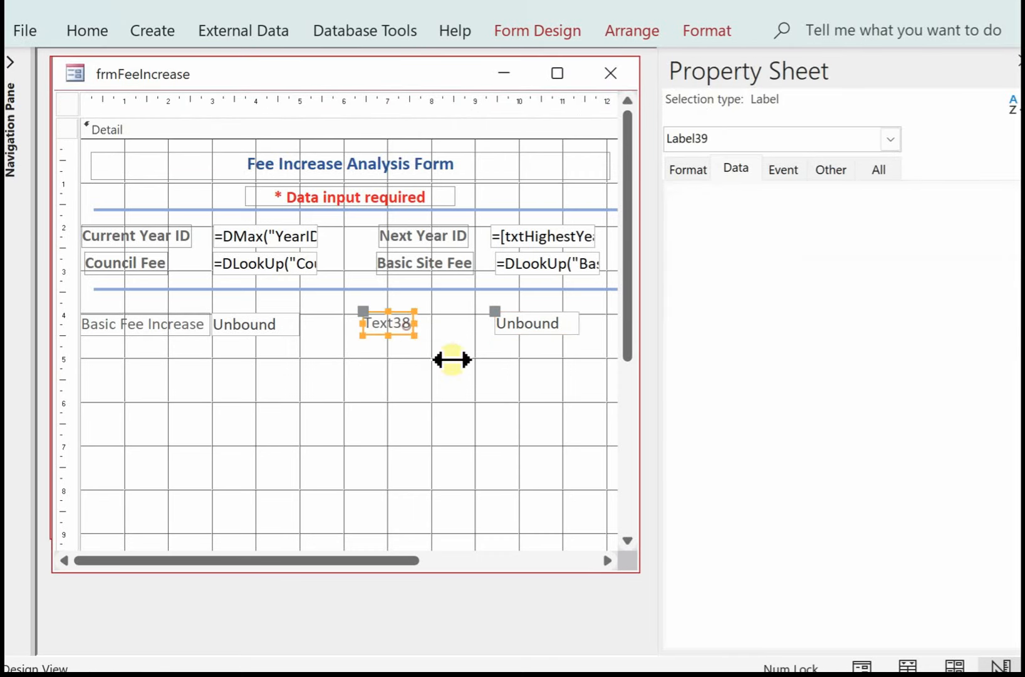
double_click(407, 323)
key("BackSpace")
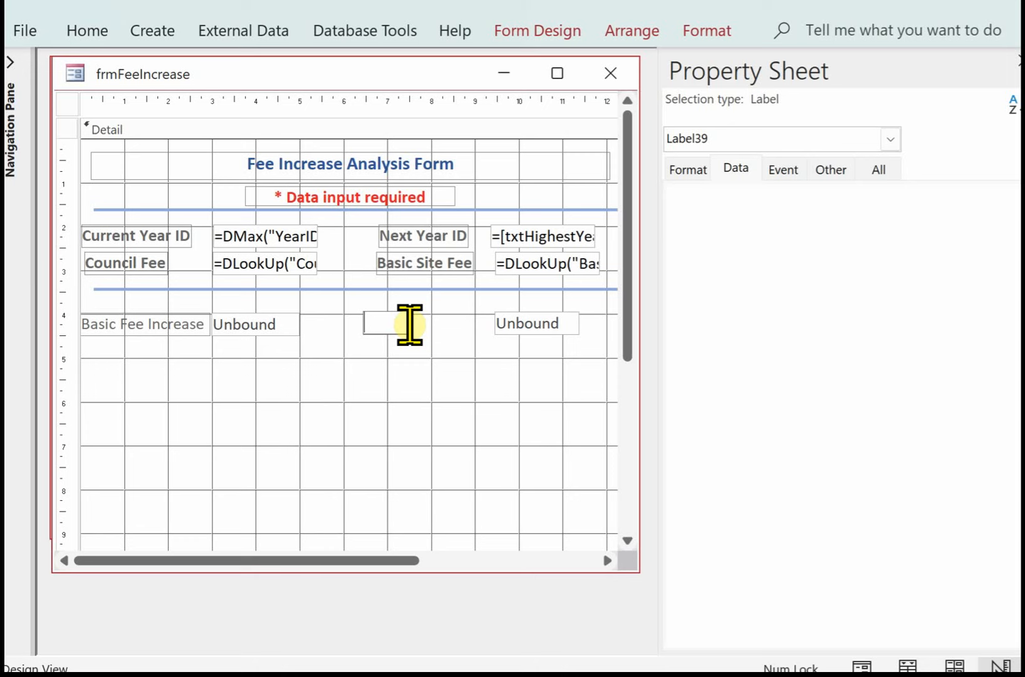
type("New Council Fe")
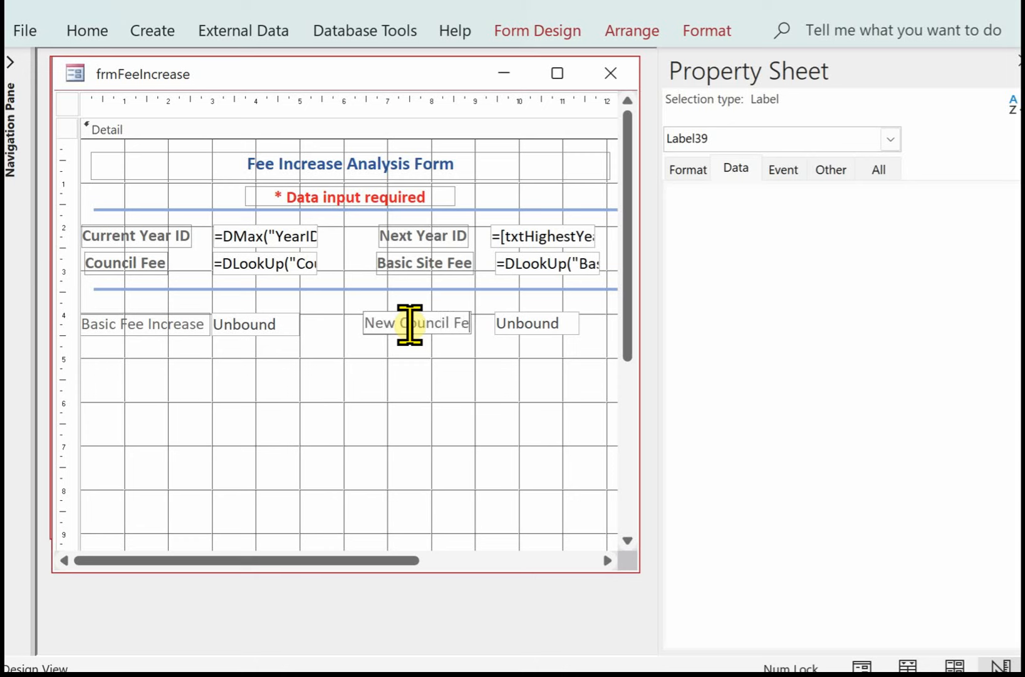
type("e")
- Shift both new text boxes and their labels slightly to the right together
left_click(159, 309)
left_click_drag(159, 308, 549, 359)
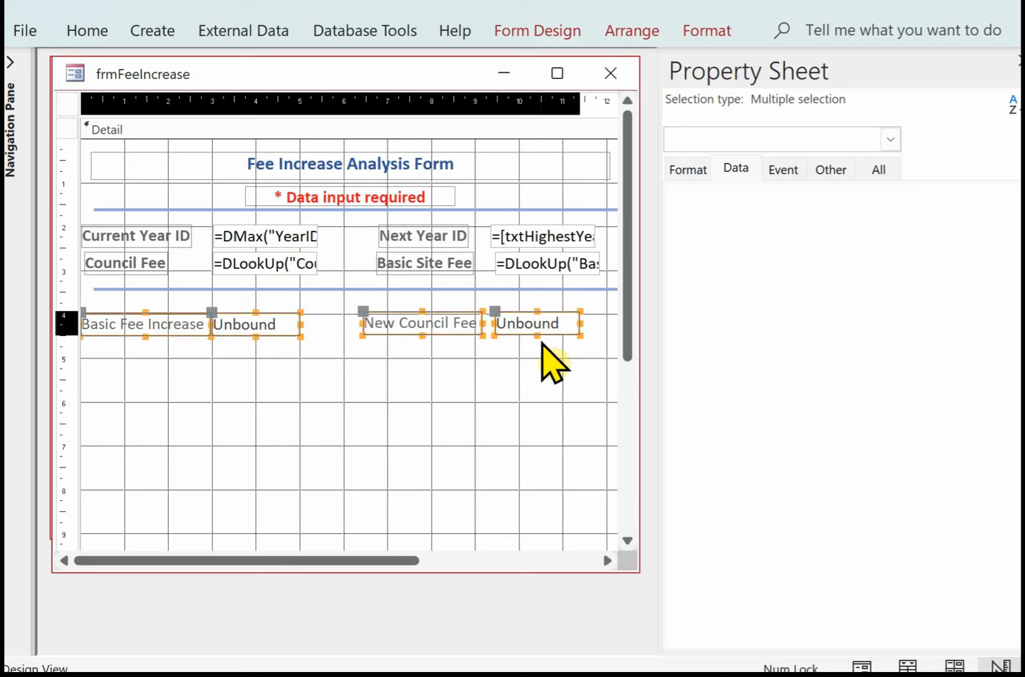
key("Right")
key("Right")
key("Right")
key("Right")
key("Right")
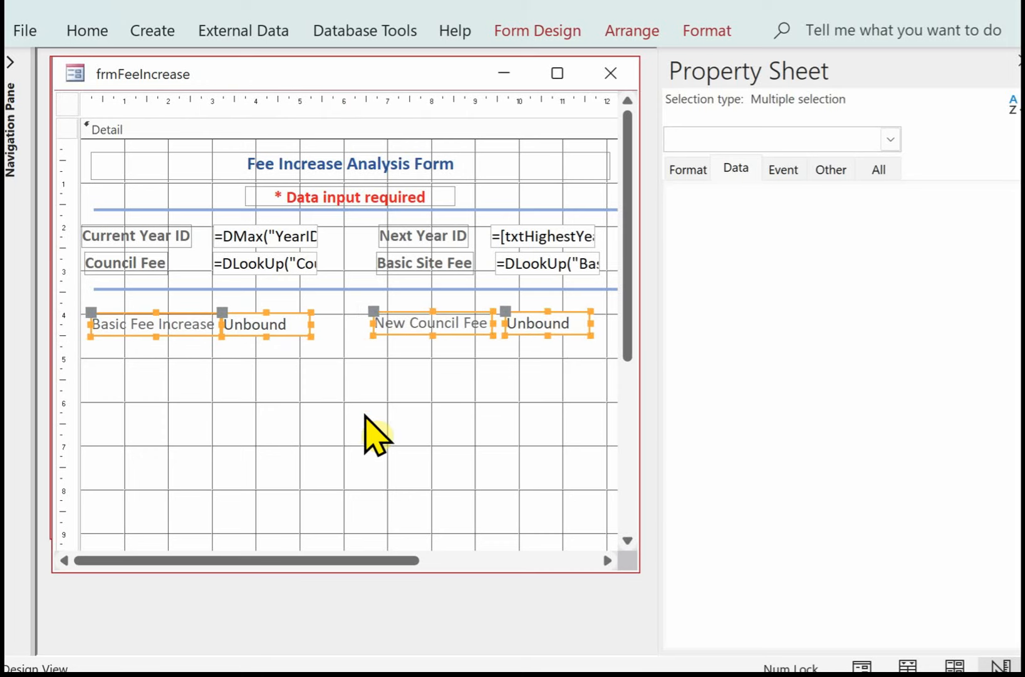
- Make the Basic Fee Increase and New Council Fee labels blue and bold
left_click(193, 361)
left_click(188, 326)
left_click(390, 323, "shift")
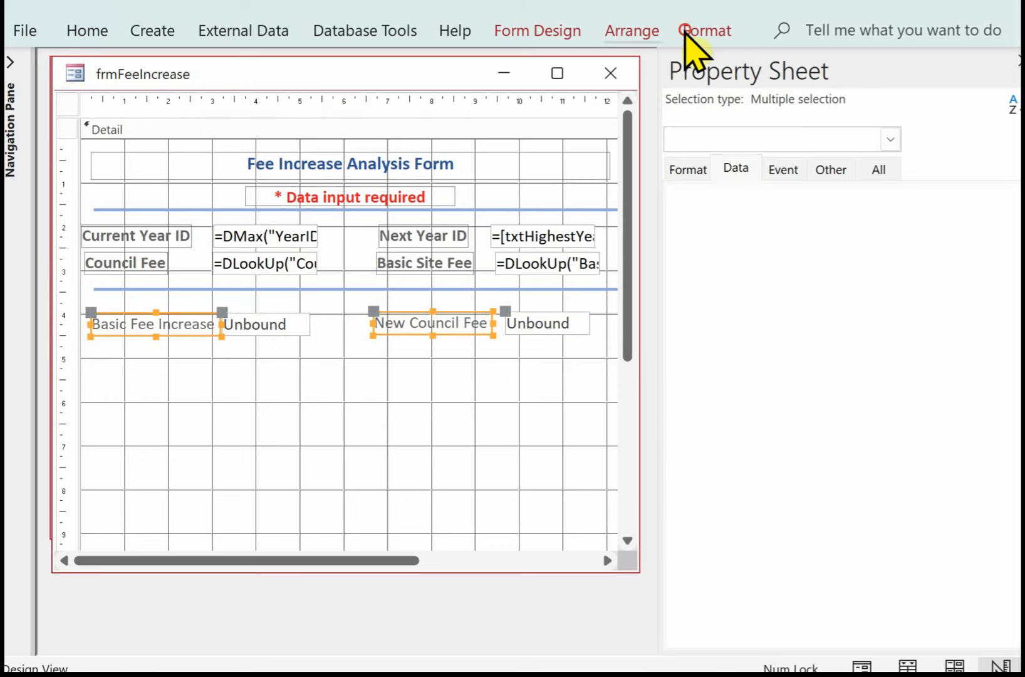
left_click(707, 31)
left_click(319, 112)
left_click(379, 289)
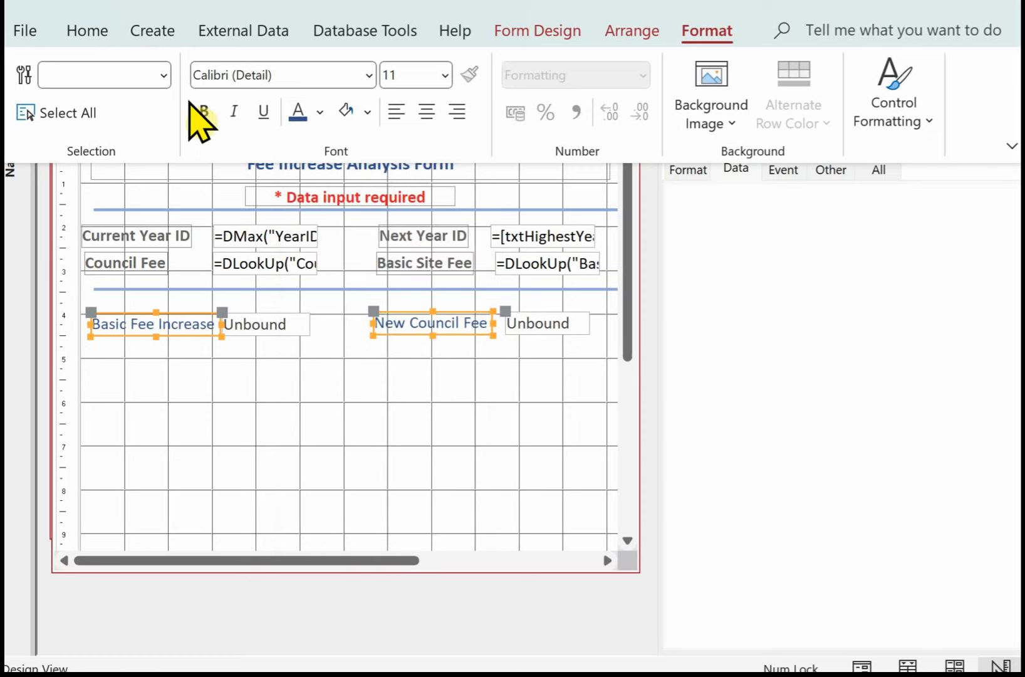
left_click(203, 111)
left_click(349, 430)
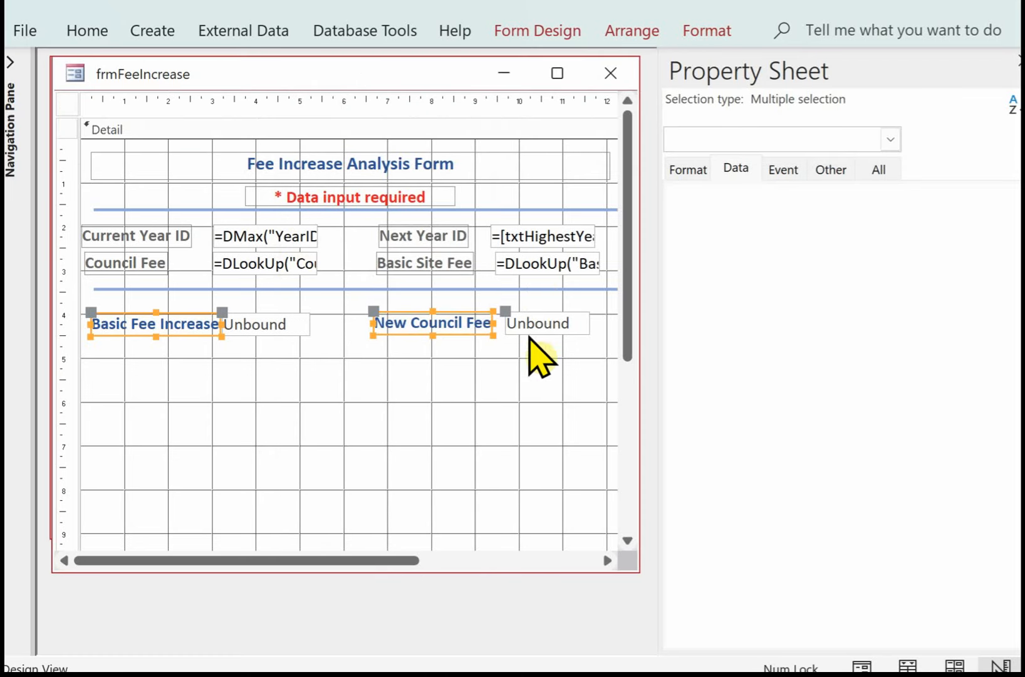
- Format the Basic Fee Increase and New Council Fee text boxes as Currency with 0 decimal places
left_click(273, 326)
left_click(534, 325, "shift")
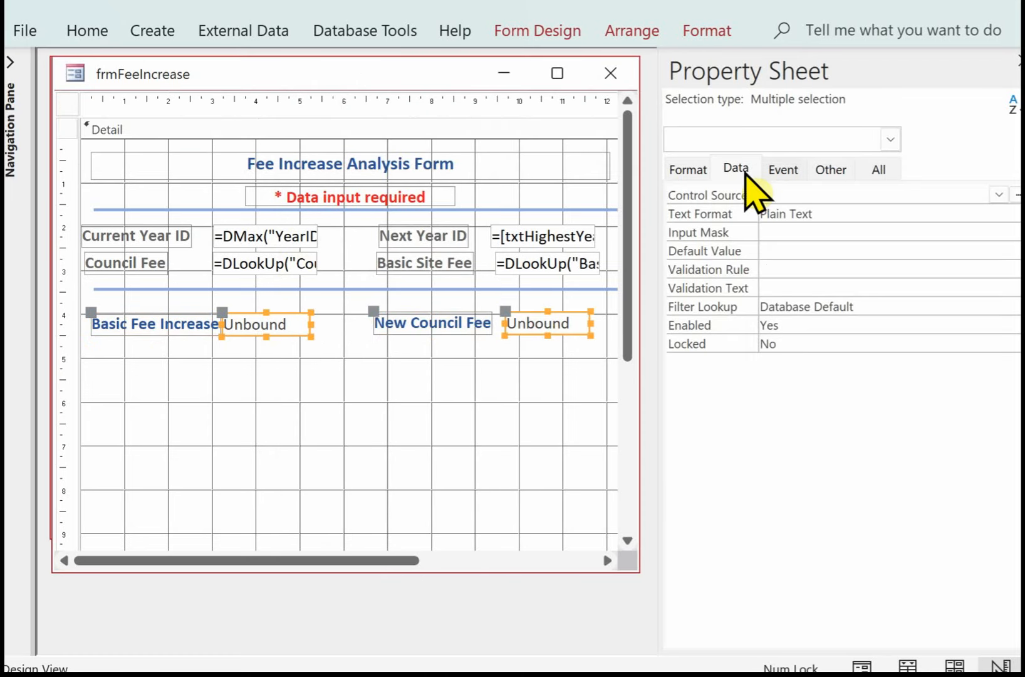
left_click(684, 170)
left_click(998, 194)
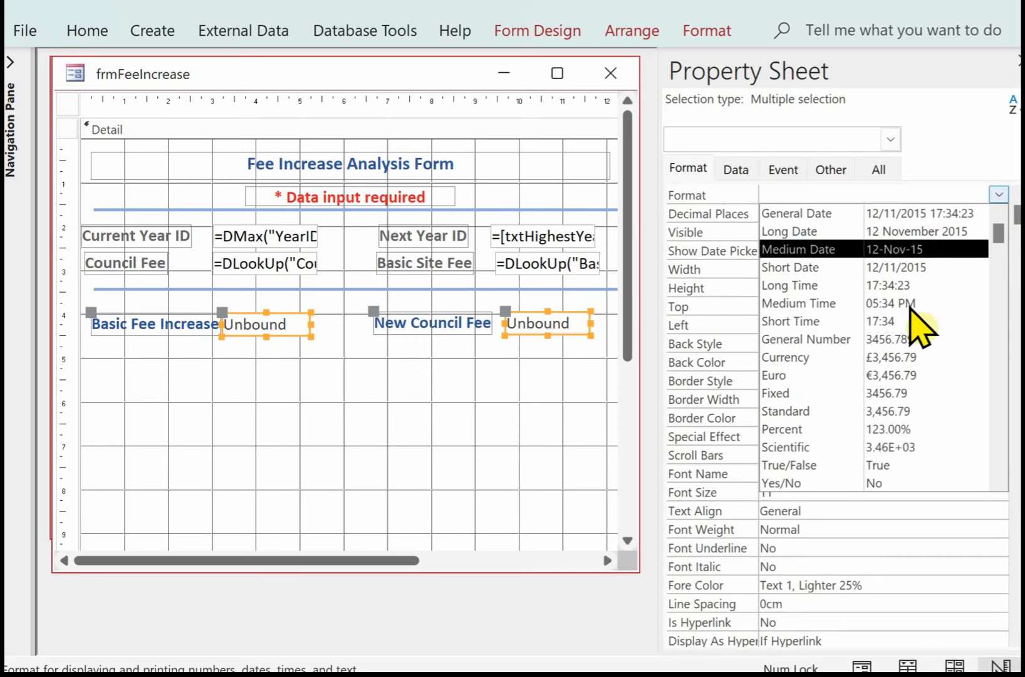
left_click(891, 356)
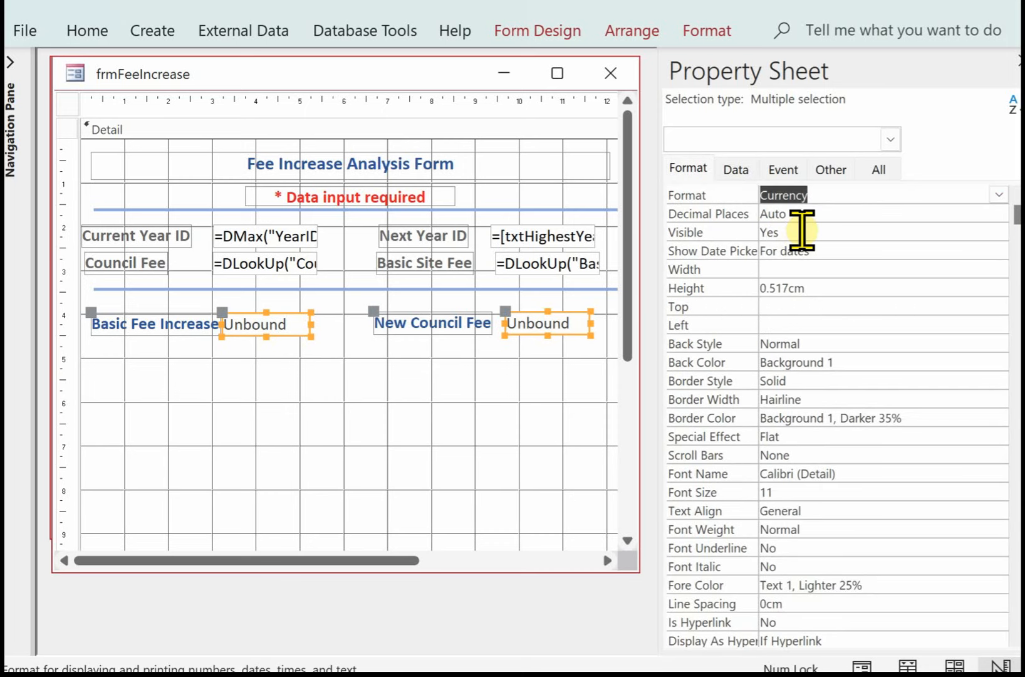
left_click(999, 213)
left_click(998, 213)
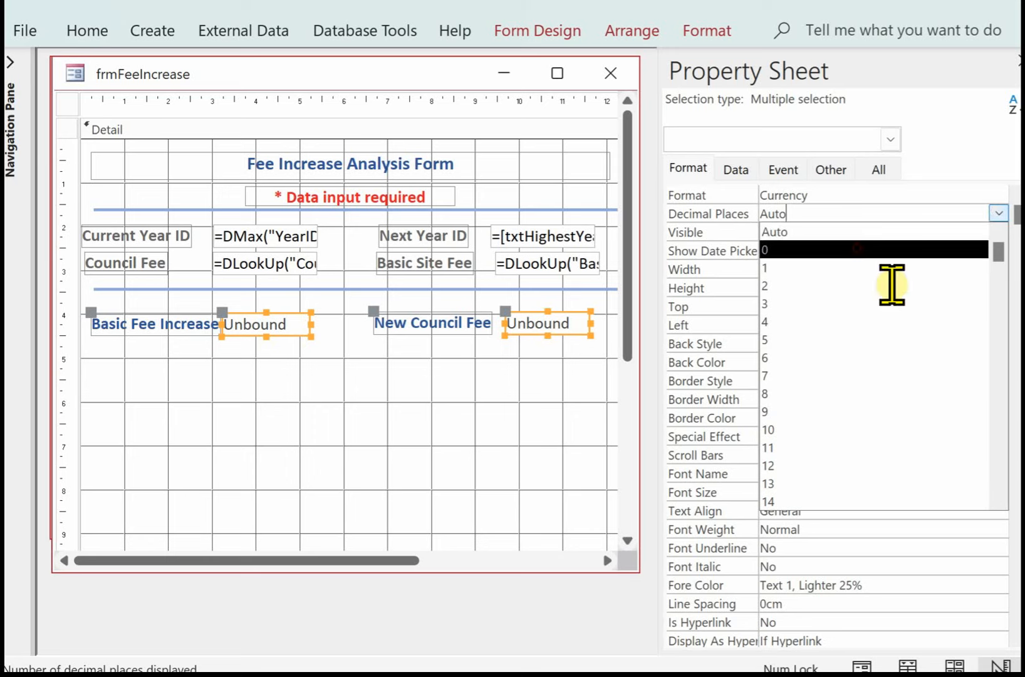
left_click(858, 249)
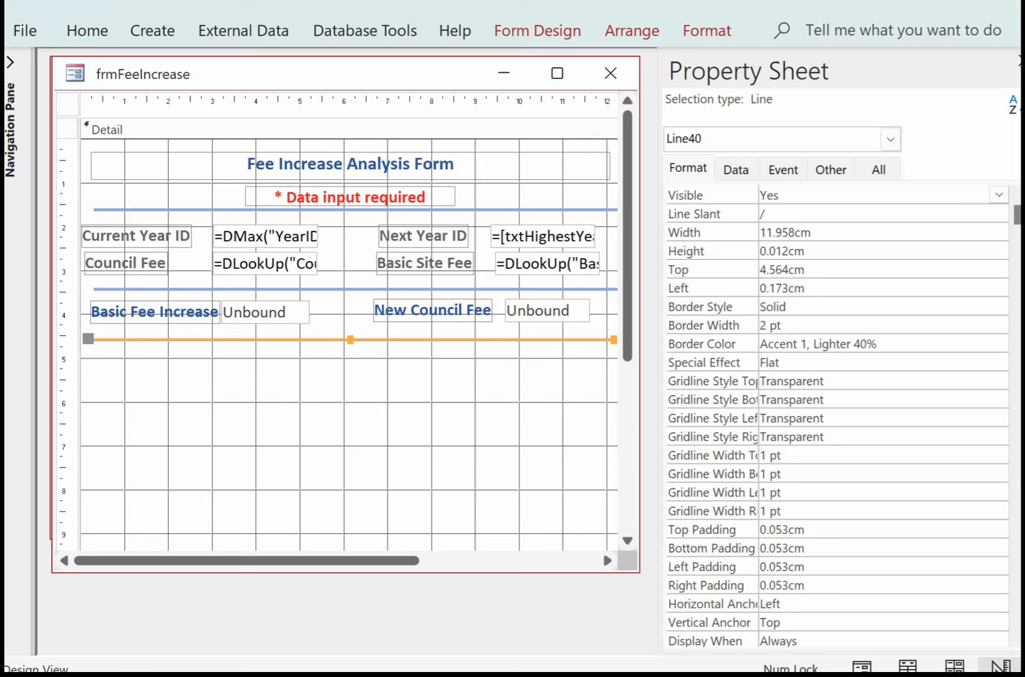
- Add a combo box about 3 cm wide to the form, below the line under the Basic Fee Increase row
left_click(537, 31)
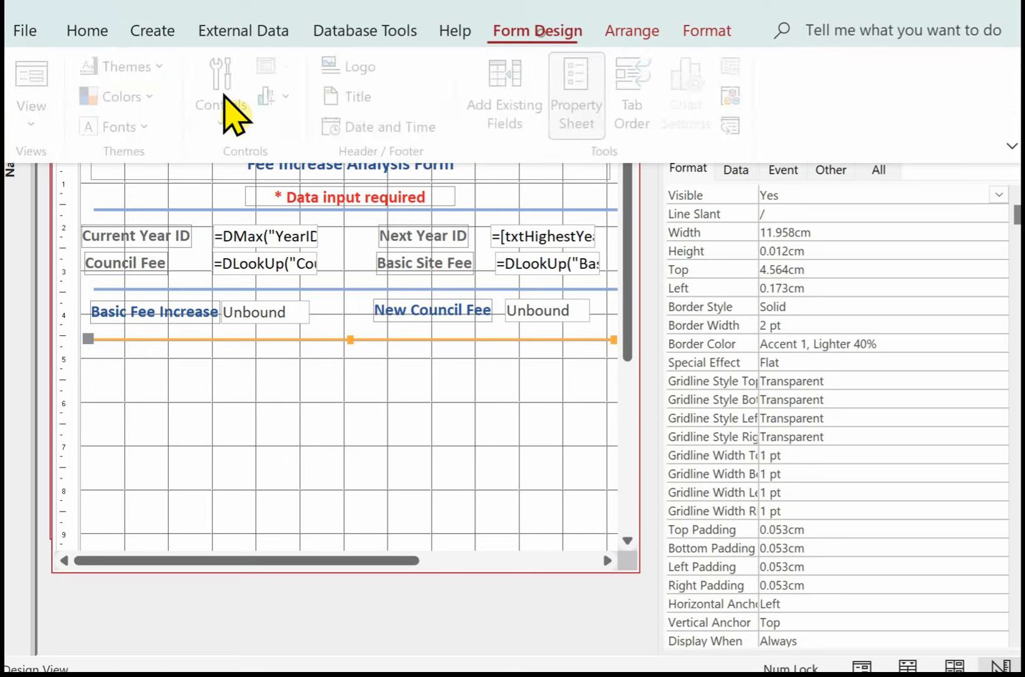
left_click(223, 113)
left_click(227, 247)
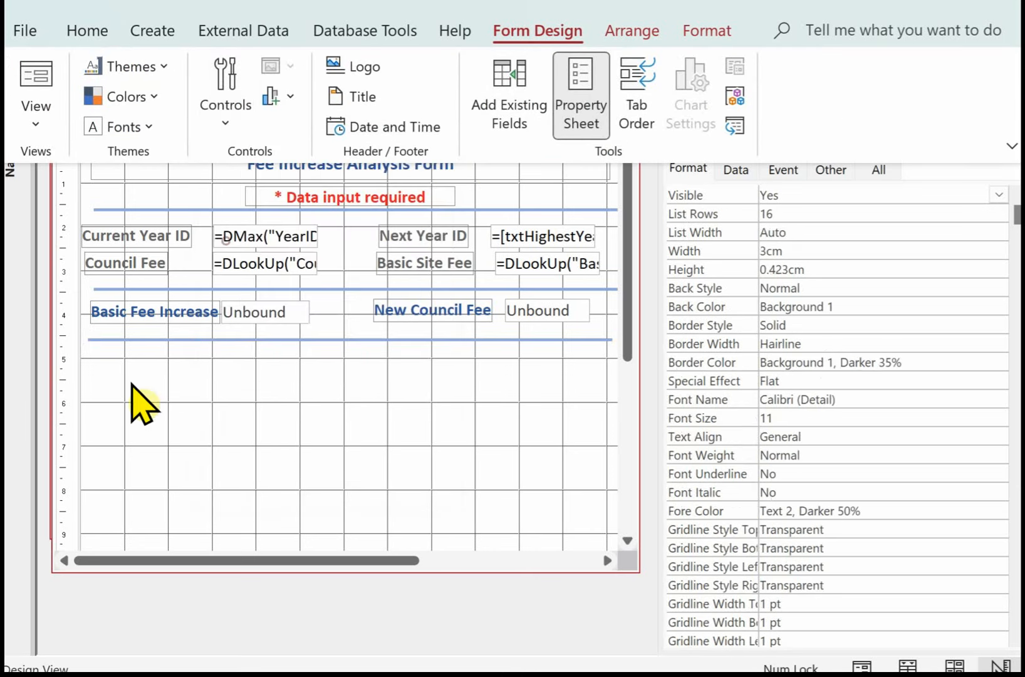
left_click_drag(214, 357, 339, 382)
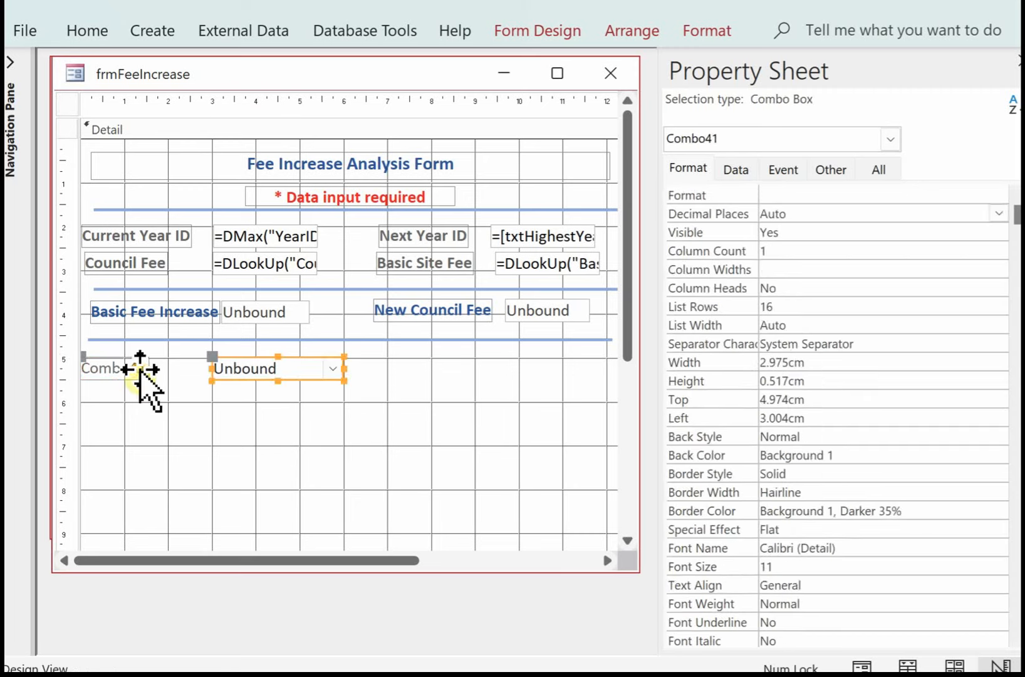
- Caption the combo box's label Position ID and shift the label slightly to the right, closer to the box
left_click(142, 368)
left_click_drag(143, 368, 69, 364)
key("Delete")
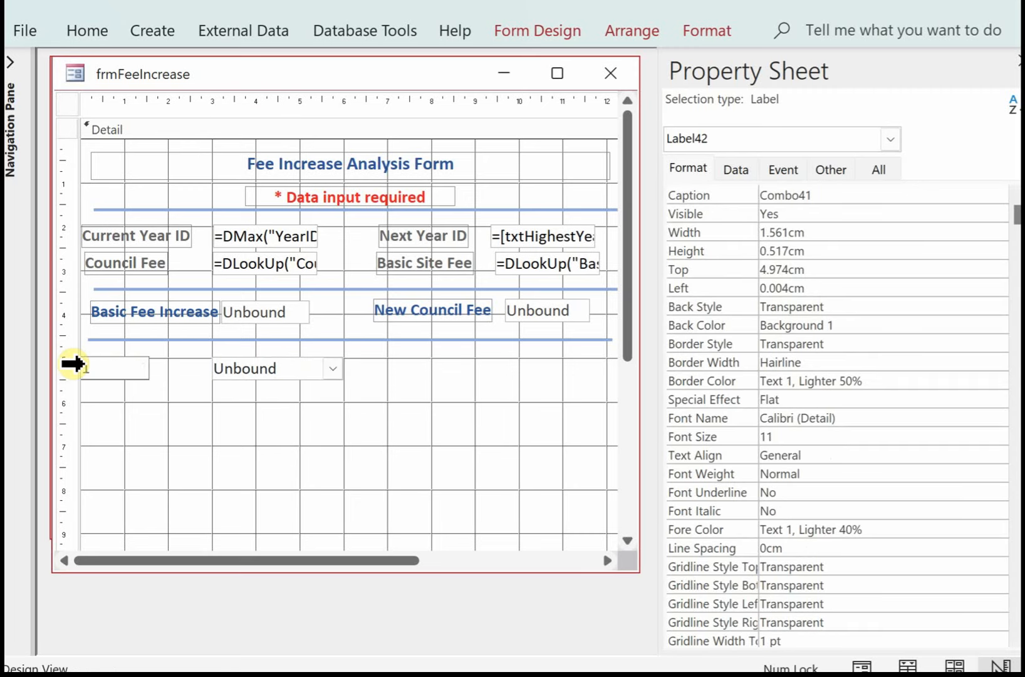
type("Position ID")
left_click(115, 362)
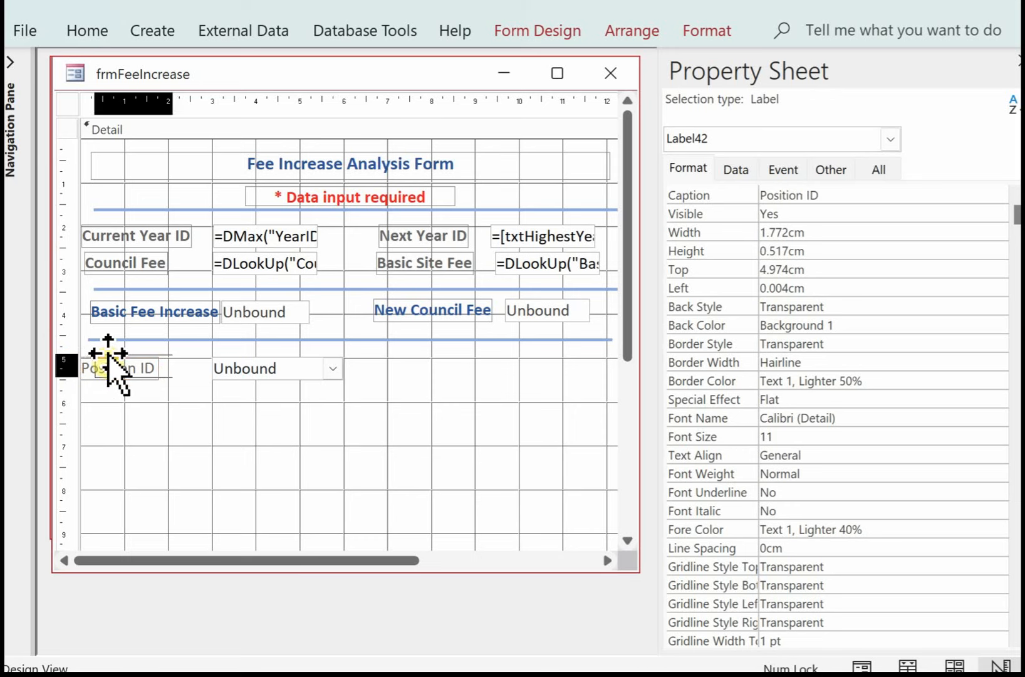
left_click_drag(108, 361, 134, 361)
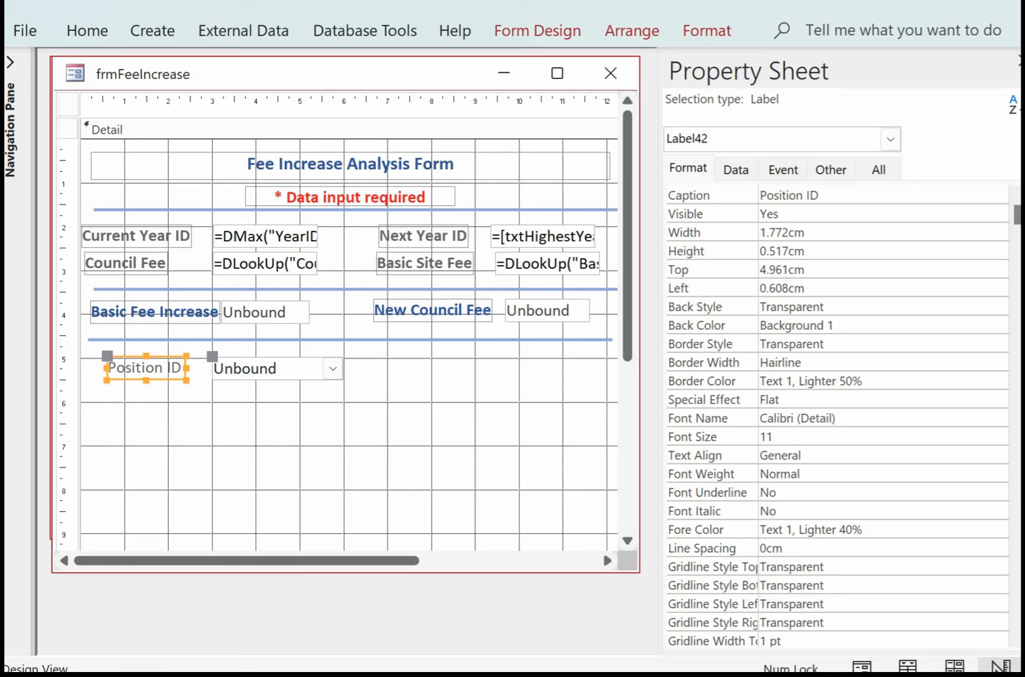
- Build the combo box's row source from the PositionID and Position fields of tblPosition, save it, and check the list in Form view
left_click(269, 369)
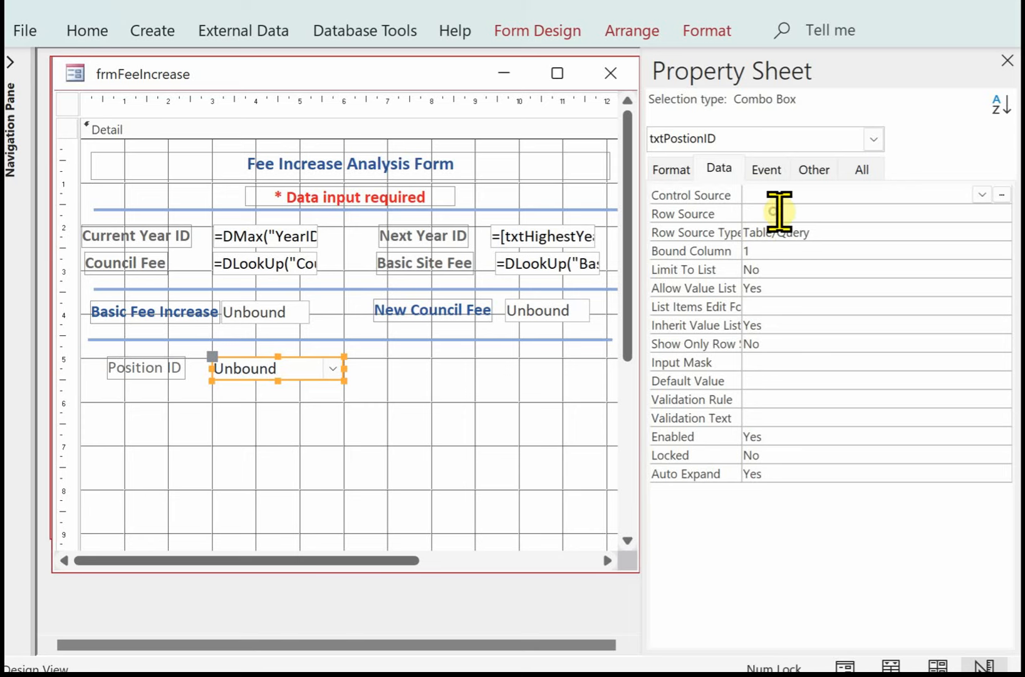
left_click(1000, 213)
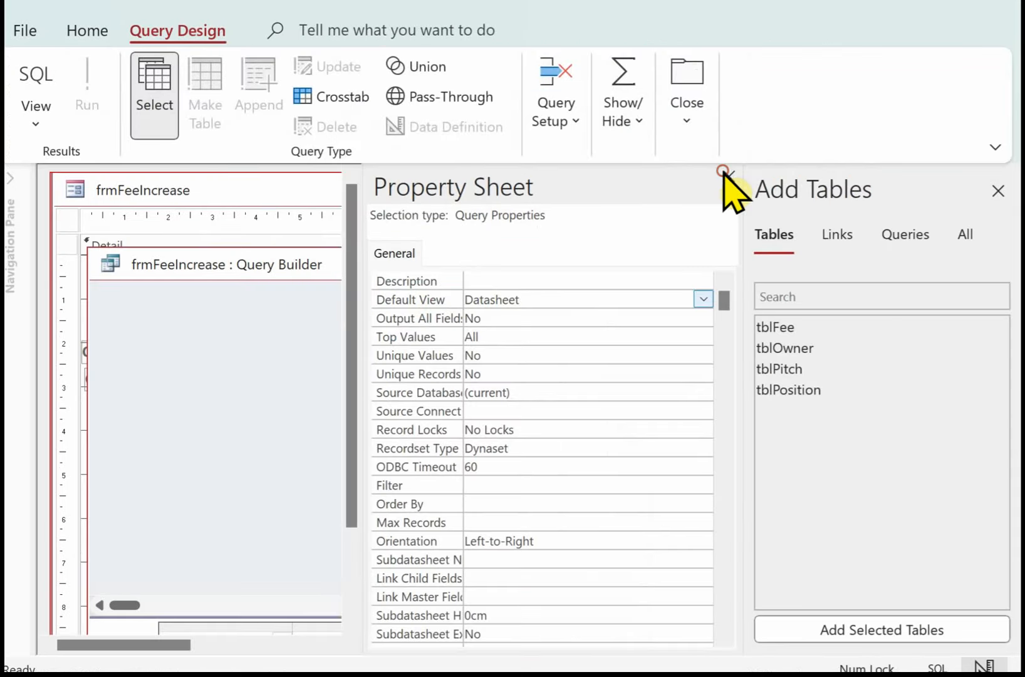
left_click_drag(794, 395, 495, 477)
left_click_drag(432, 618, 414, 432)
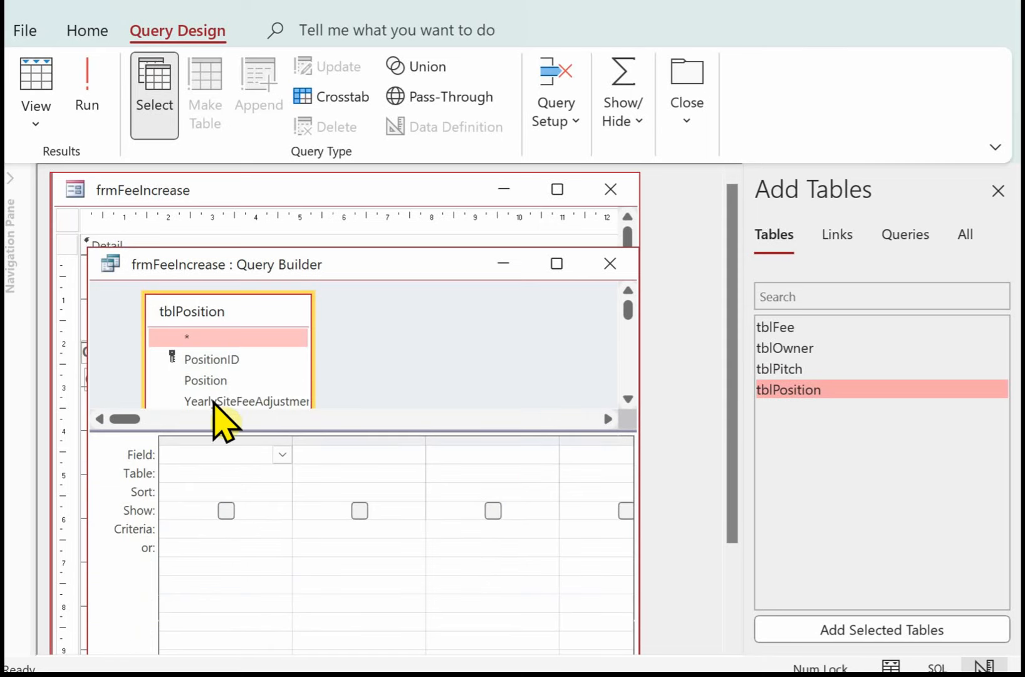
double_click(227, 360)
double_click(222, 380)
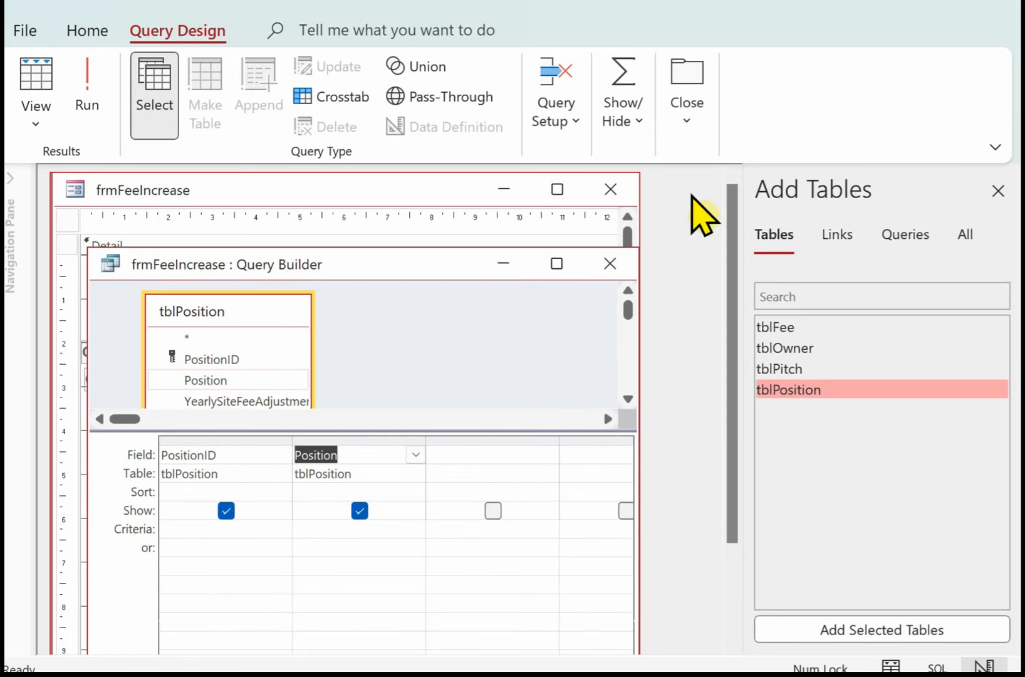
left_click(687, 114)
left_click(728, 282)
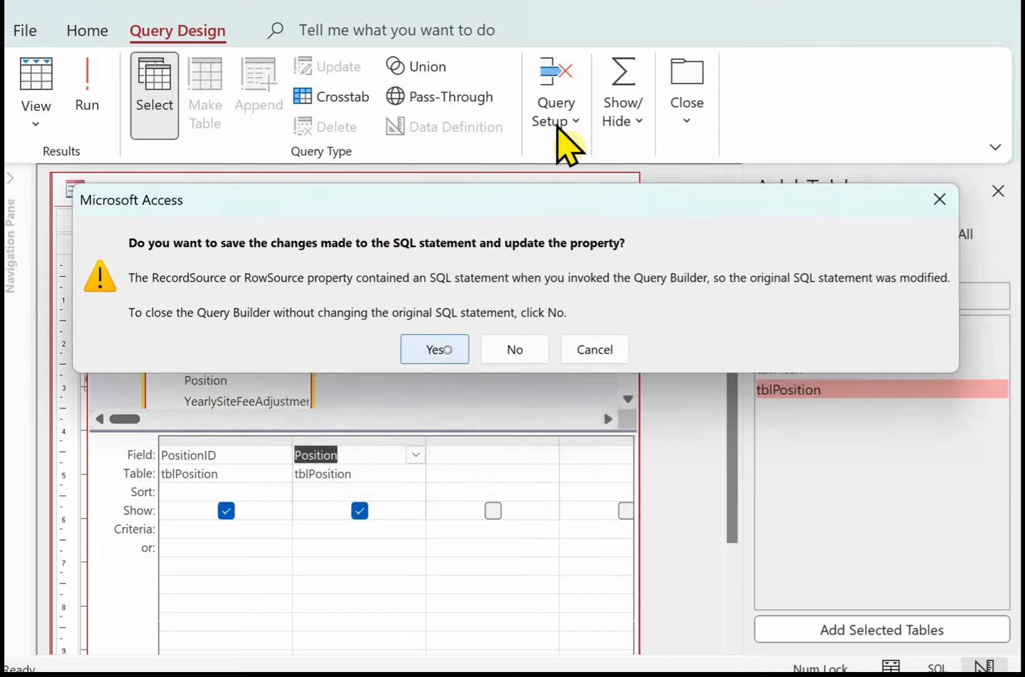
left_click(446, 352)
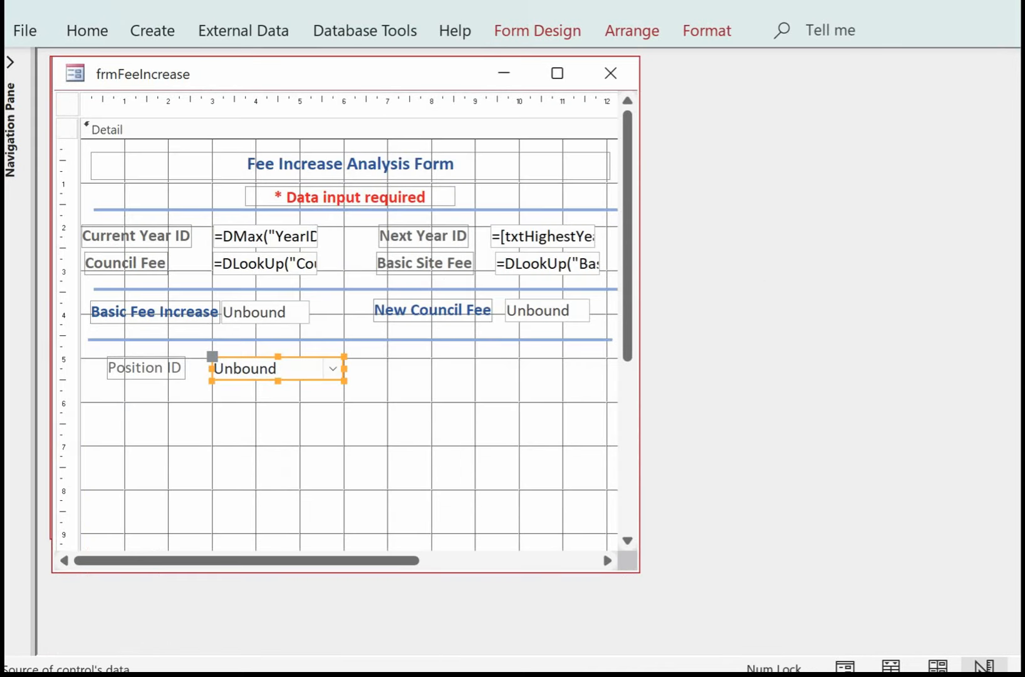
left_click(845, 669)
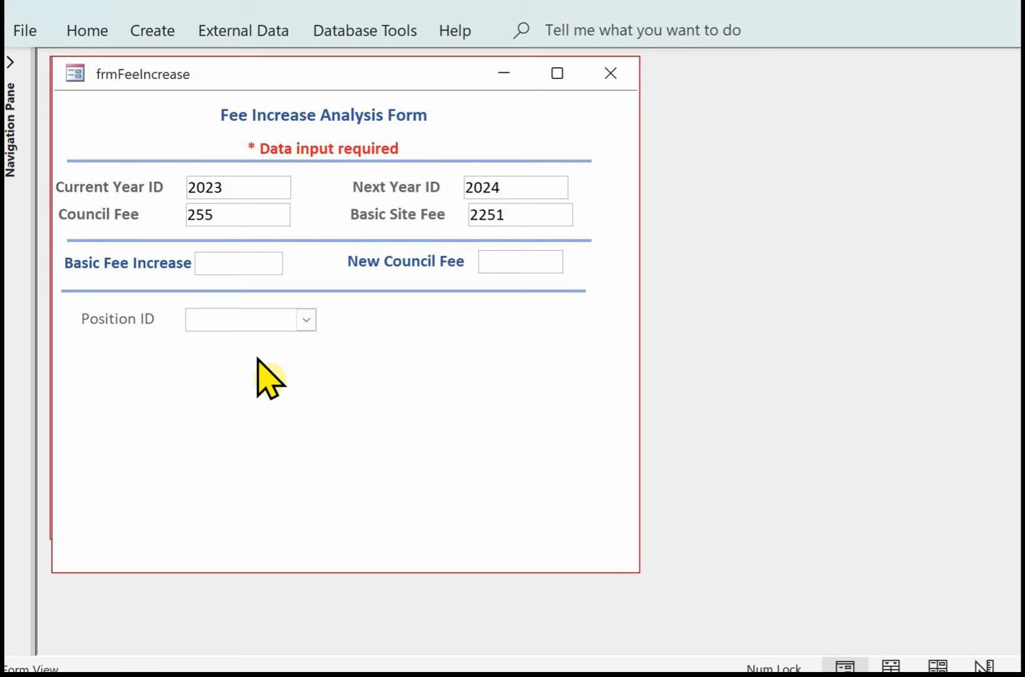
left_click(305, 320)
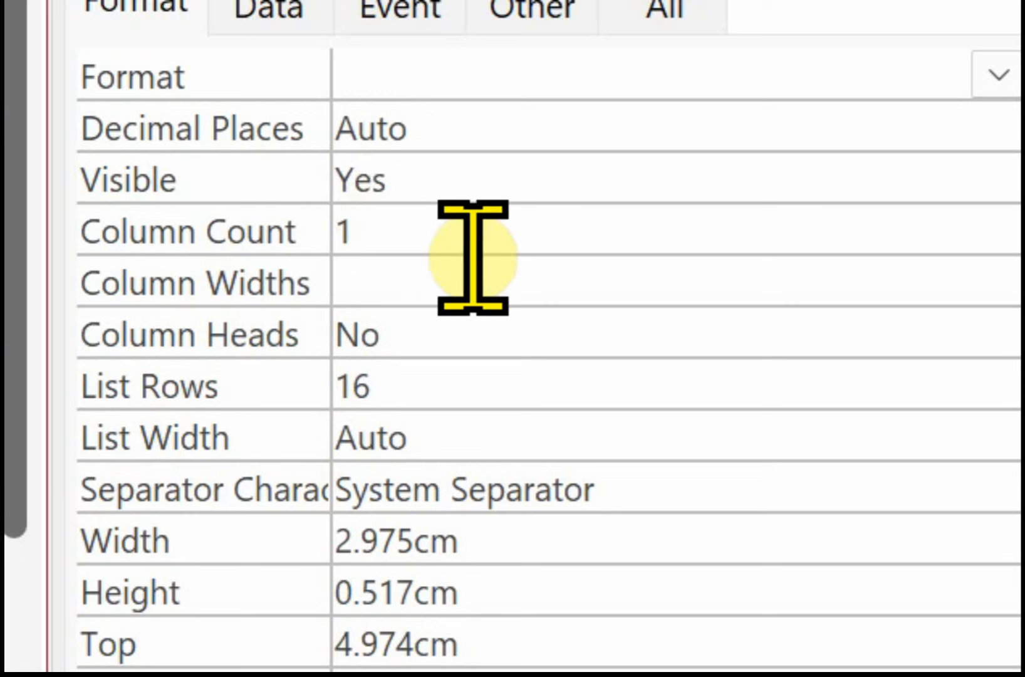
- Set the Position ID combo box's column count to 2 and column widths to 0cm;5cm, and check its list in Form view
left_click(437, 240)
key("BackSpace")
type("2")
left_click(439, 283)
type("0")
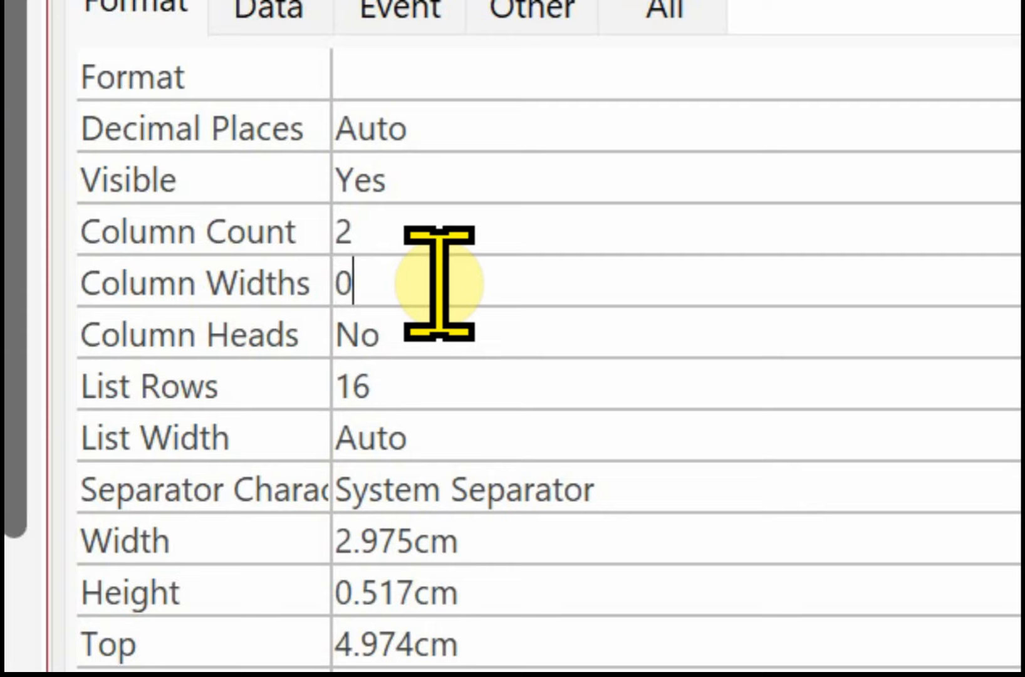
type(",5")
key("Return")
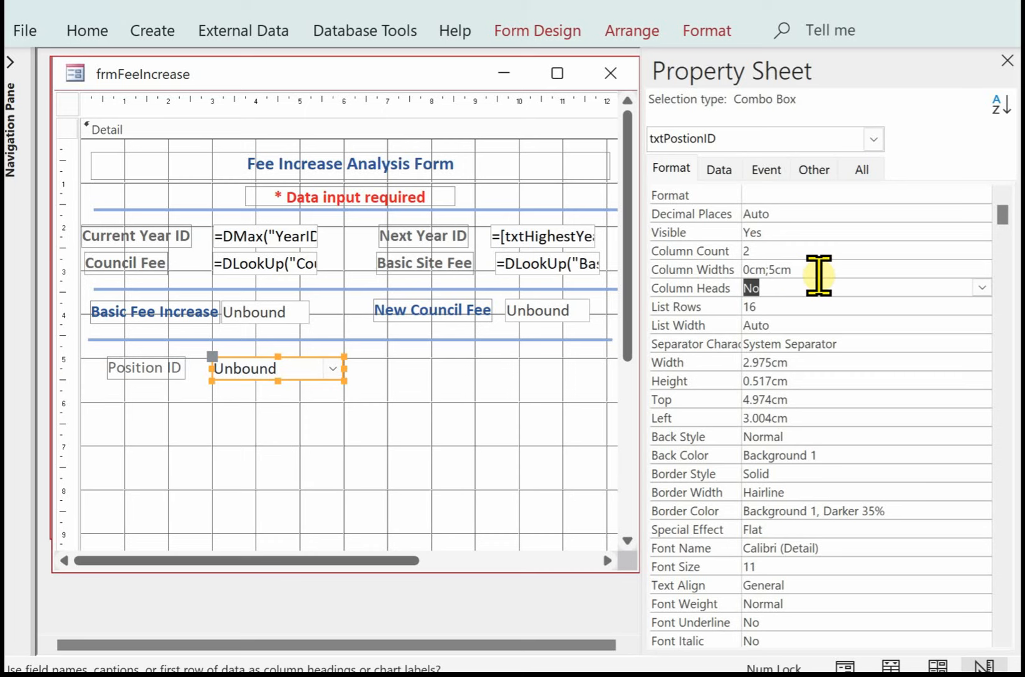
key("F5")
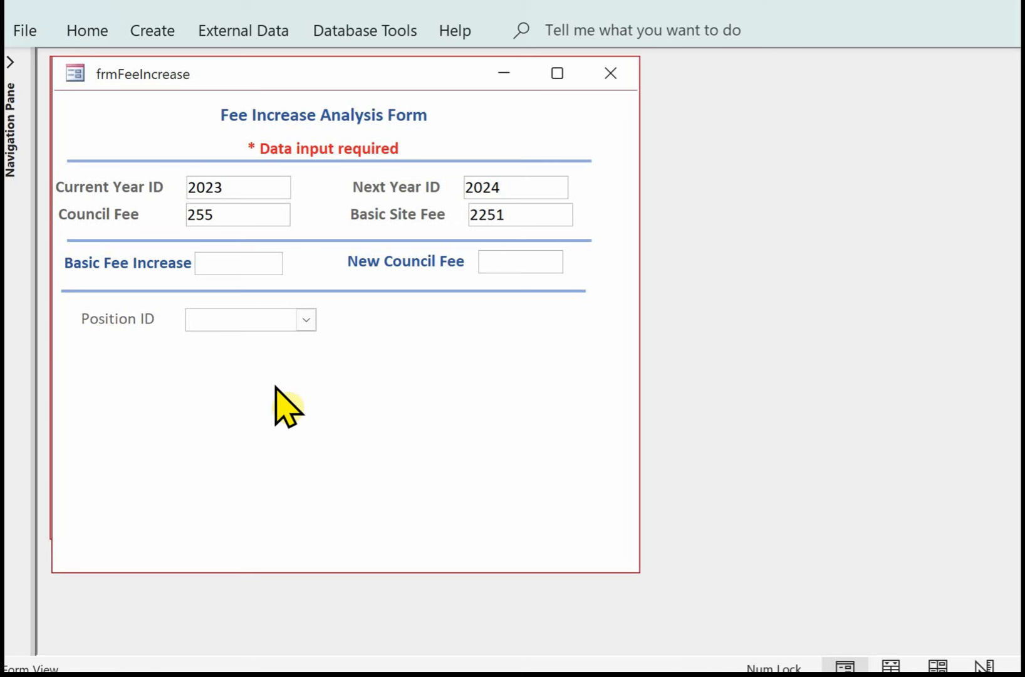
left_click(307, 321)
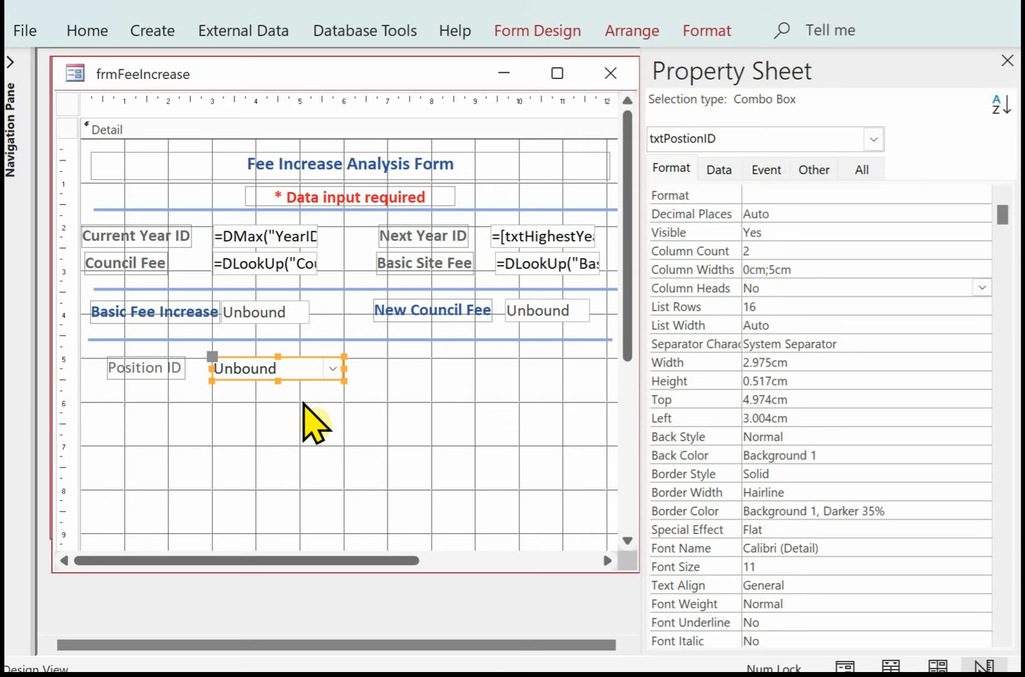
- Build an On Click macro for the Position ID combo box with a Requery action, leaving the control name empty, and save it
left_click(285, 364)
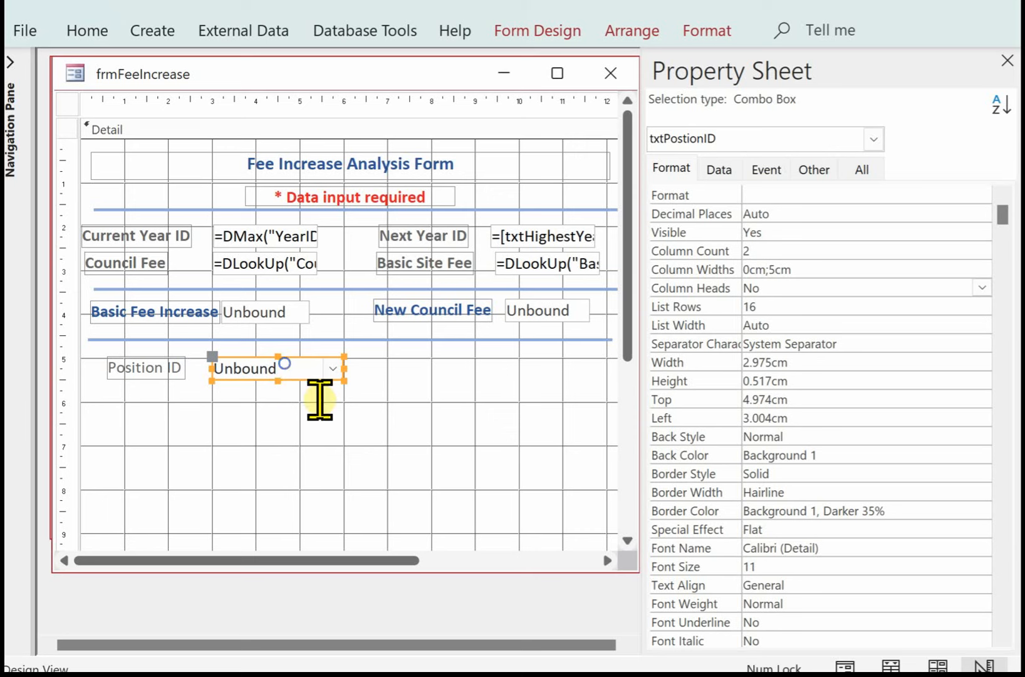
right_click(287, 370)
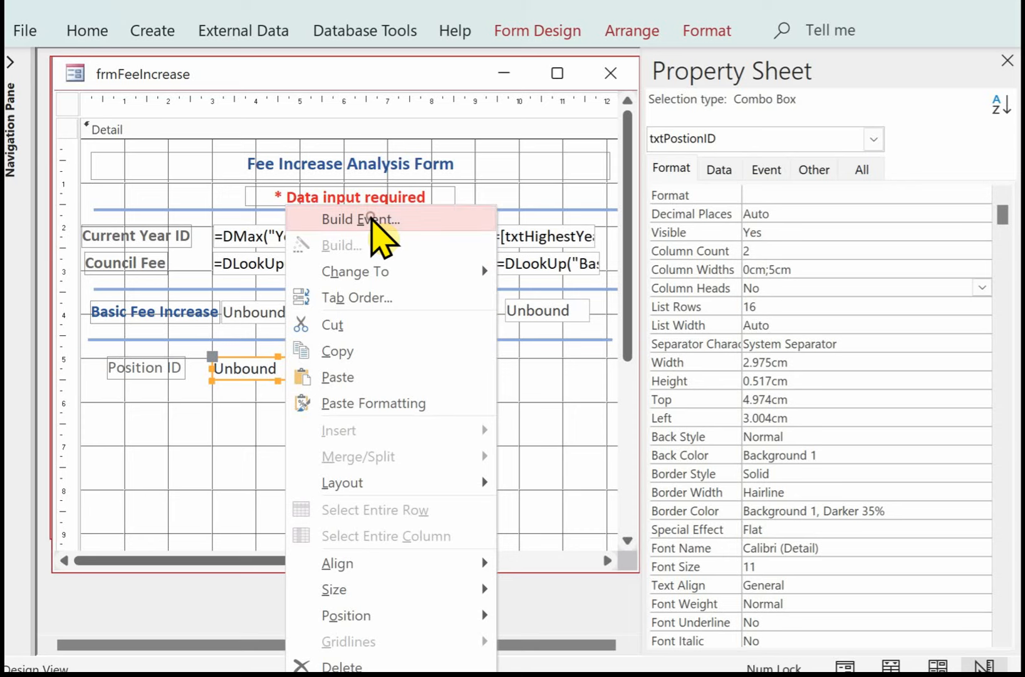
left_click(373, 219)
left_click(486, 375)
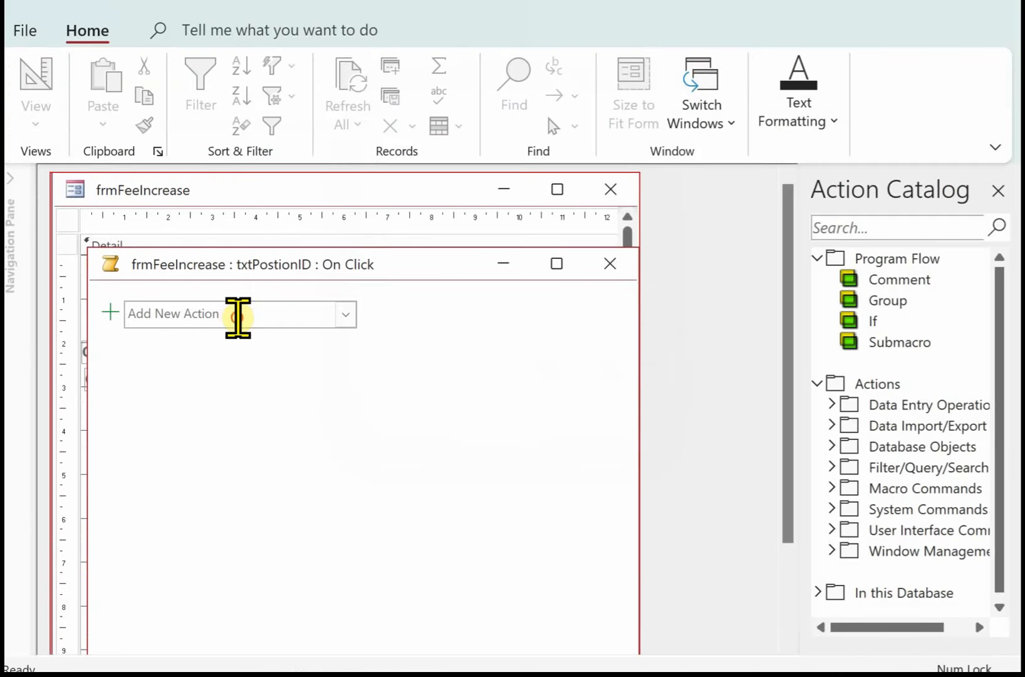
left_click(246, 313)
type("Requery")
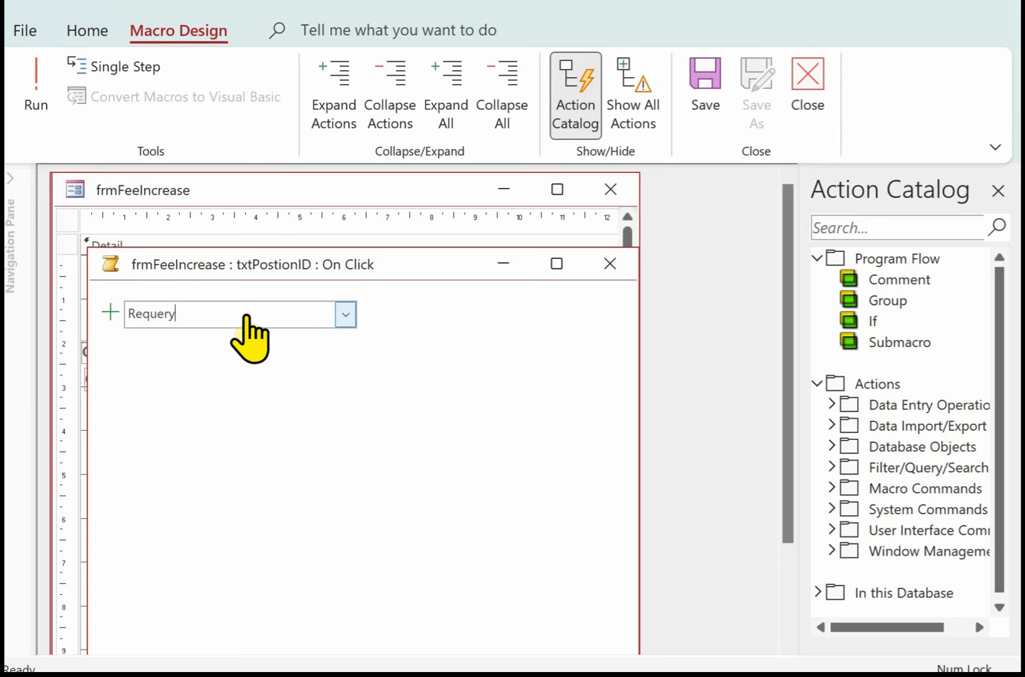
key("Return")
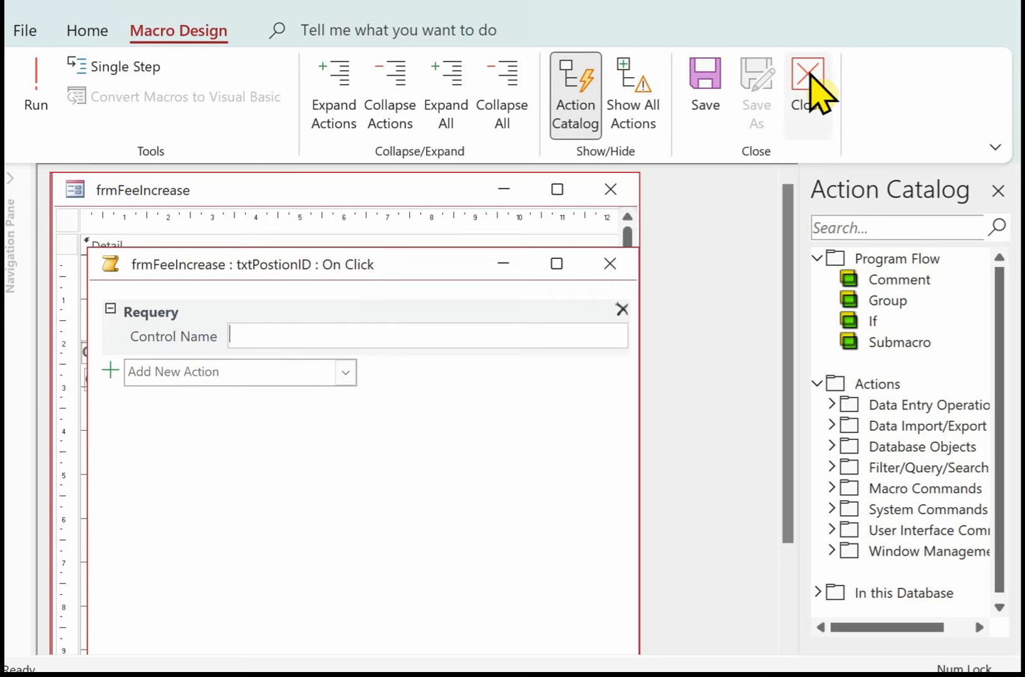
left_click(810, 75)
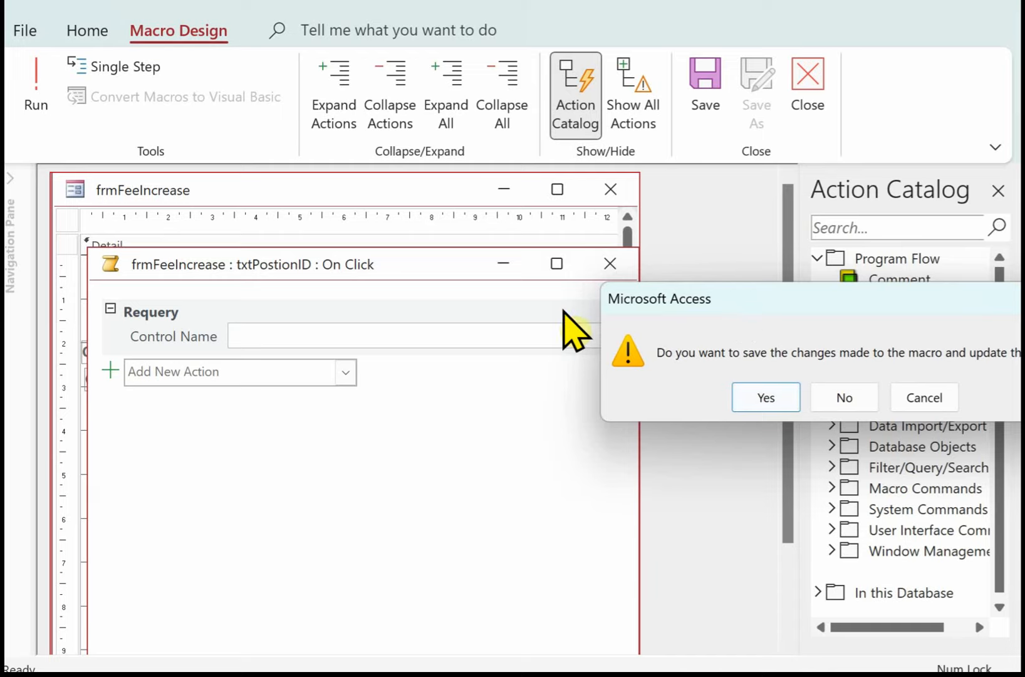
left_click(588, 362)
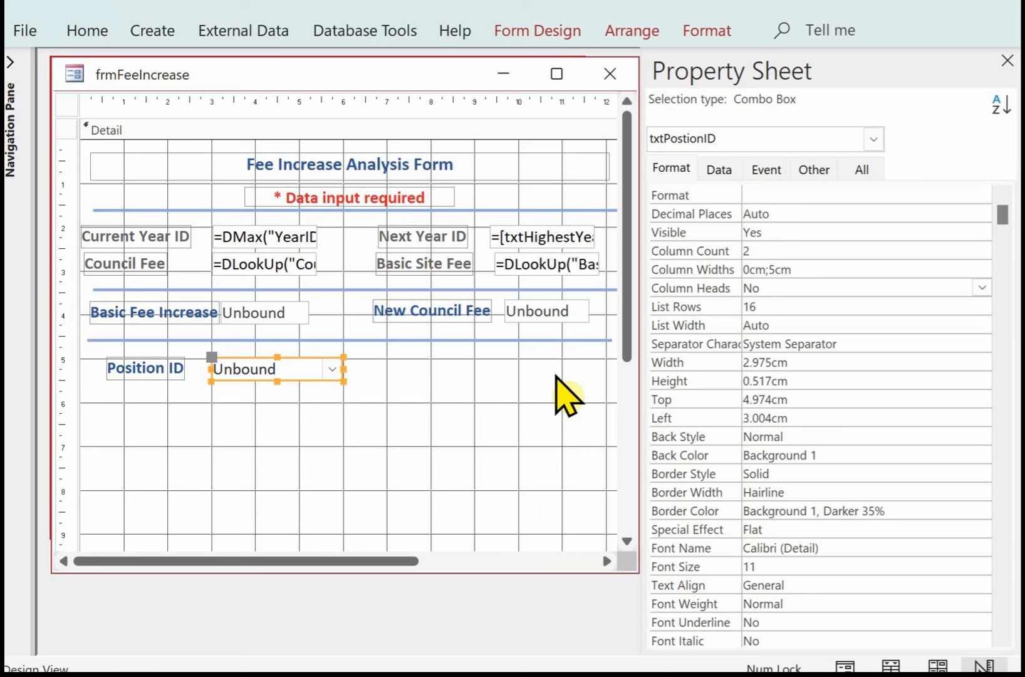
- Add a text box about 1.3 cm wide in the Position ID row, below the New Council Fee box
left_click(539, 29)
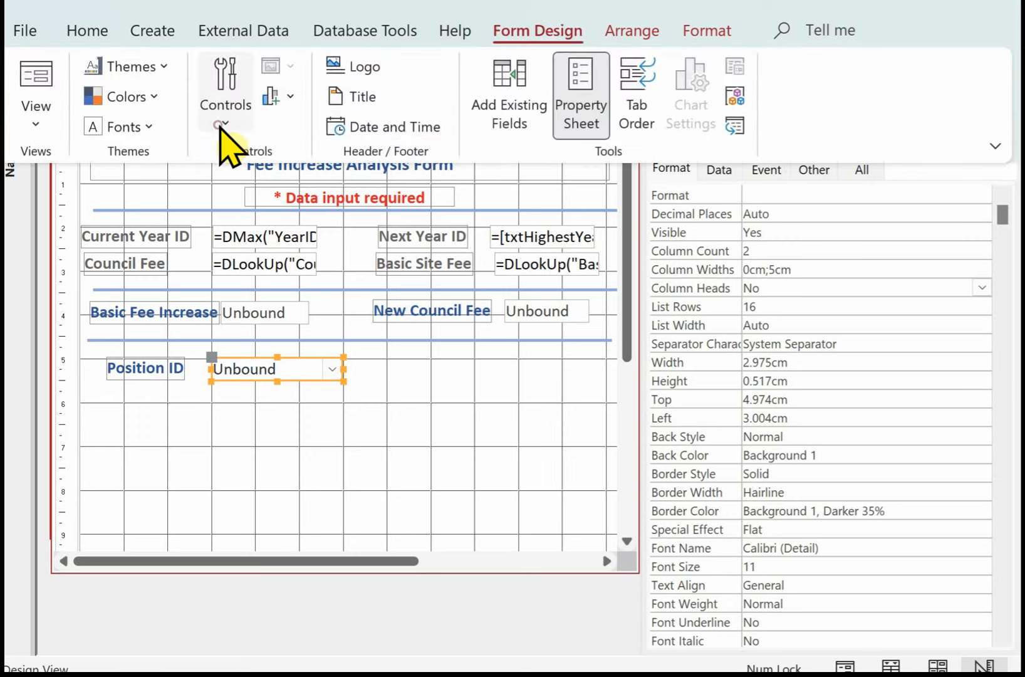
left_click(222, 124)
left_click(274, 188)
mouse_move(518, 357)
left_mouse_down()
mouse_move(575, 359)
mouse_move(575, 381)
left_mouse_up()
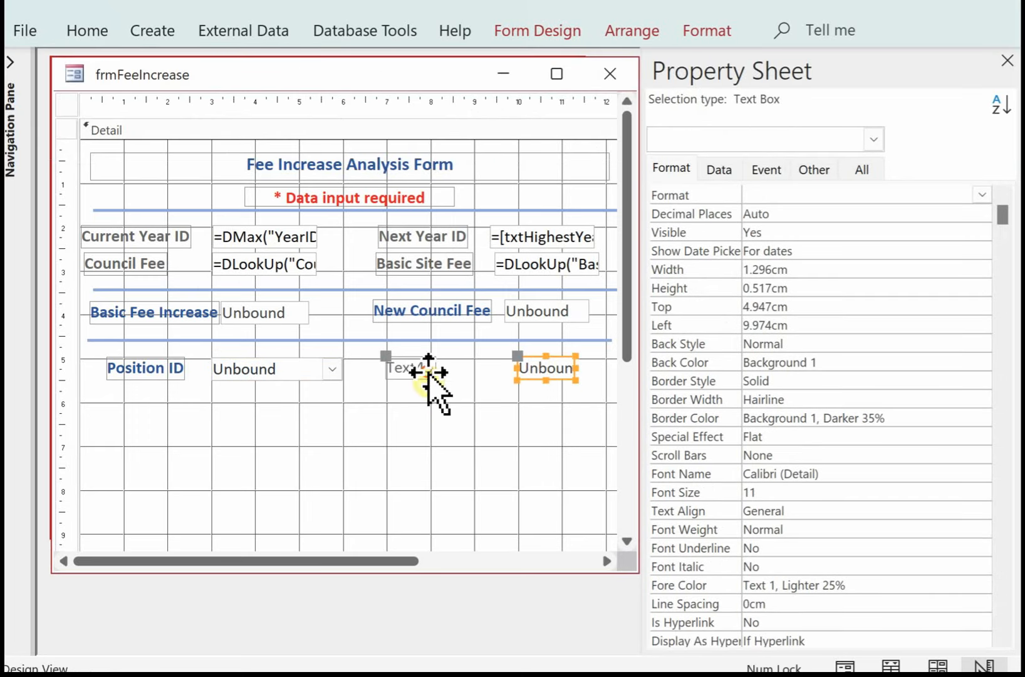
- Caption the new text box's label Yearly Site Fee Adj% and move the label slightly to the left, away from the box
left_click(428, 371)
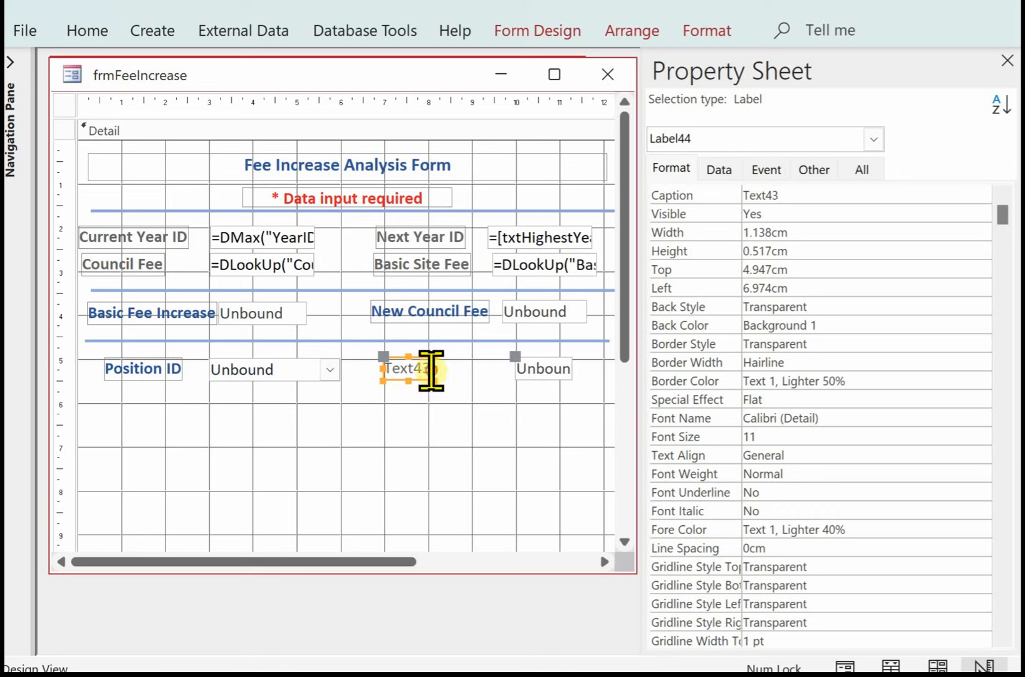
left_click_drag(431, 370, 379, 393)
type("Yearly Site Fee a")
key("BackSpace")
key("BackSpace")
type("Adj%")
left_click(380, 360)
left_click(383, 357)
left_click_drag(381, 355, 351, 356)
left_click(418, 400)
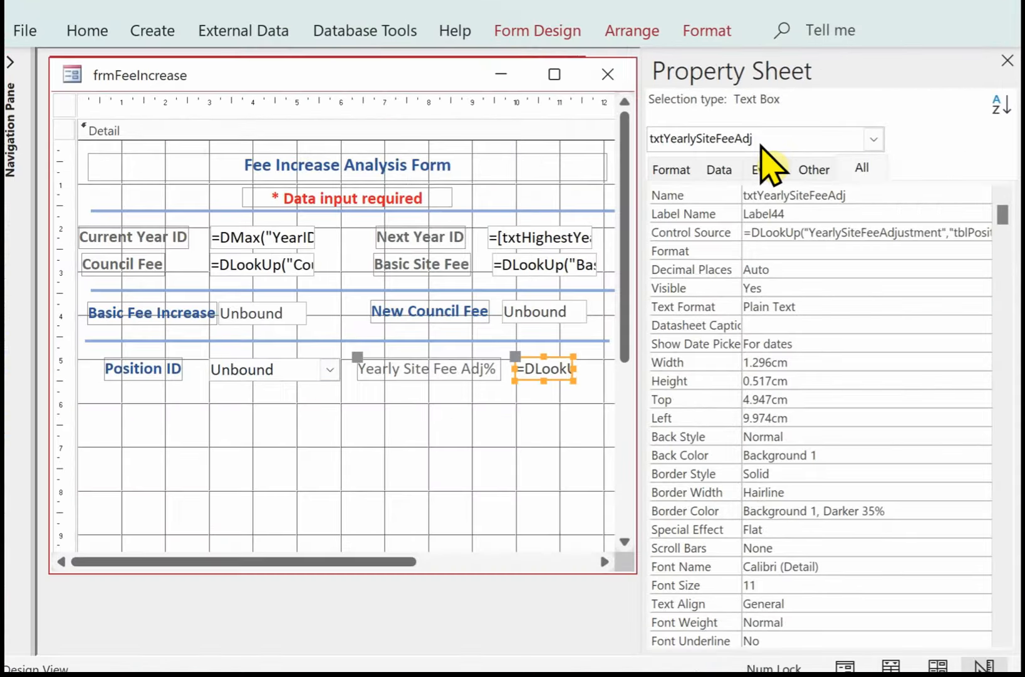
- Review the DLookUp control source expression of txtYearlySiteFeeAdj in the Expression Builder
left_click(779, 231)
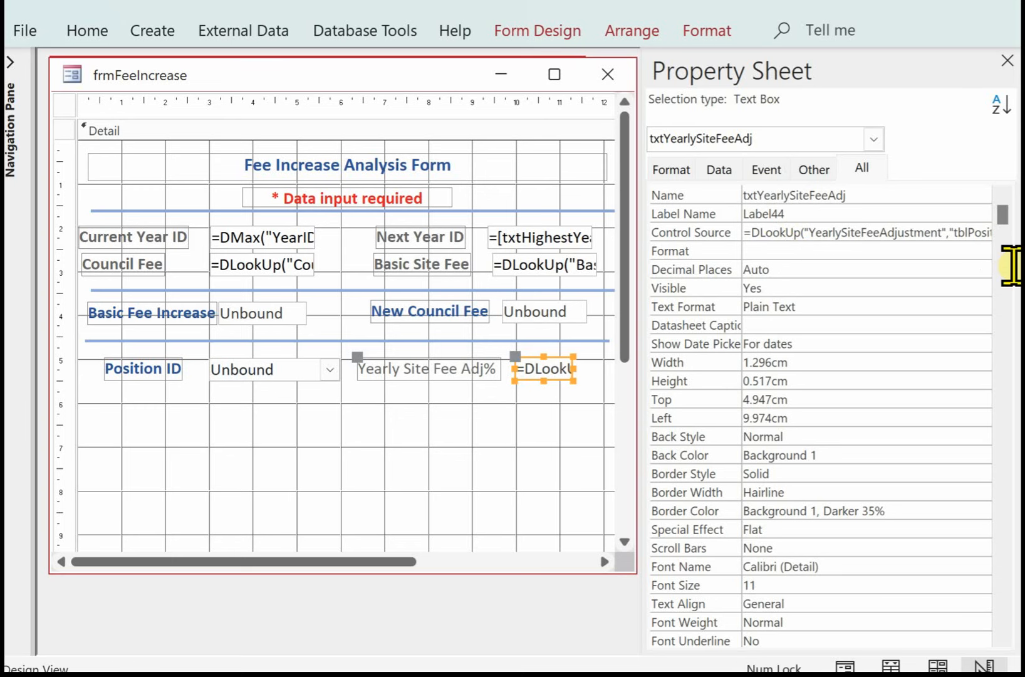
left_click(982, 232)
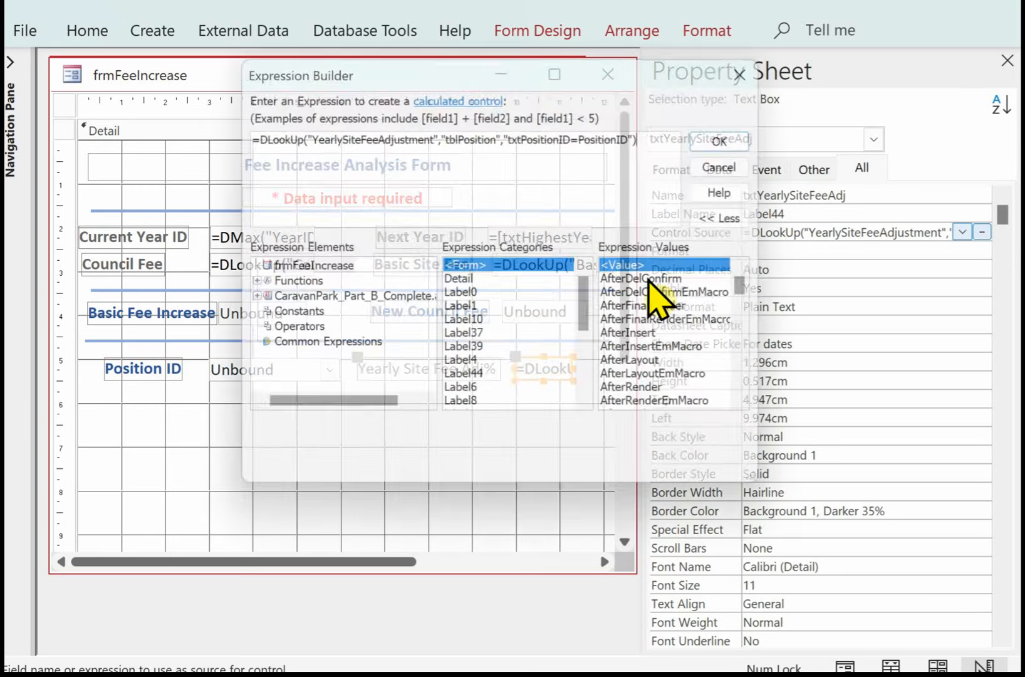
left_click_drag(524, 59, 768, 20)
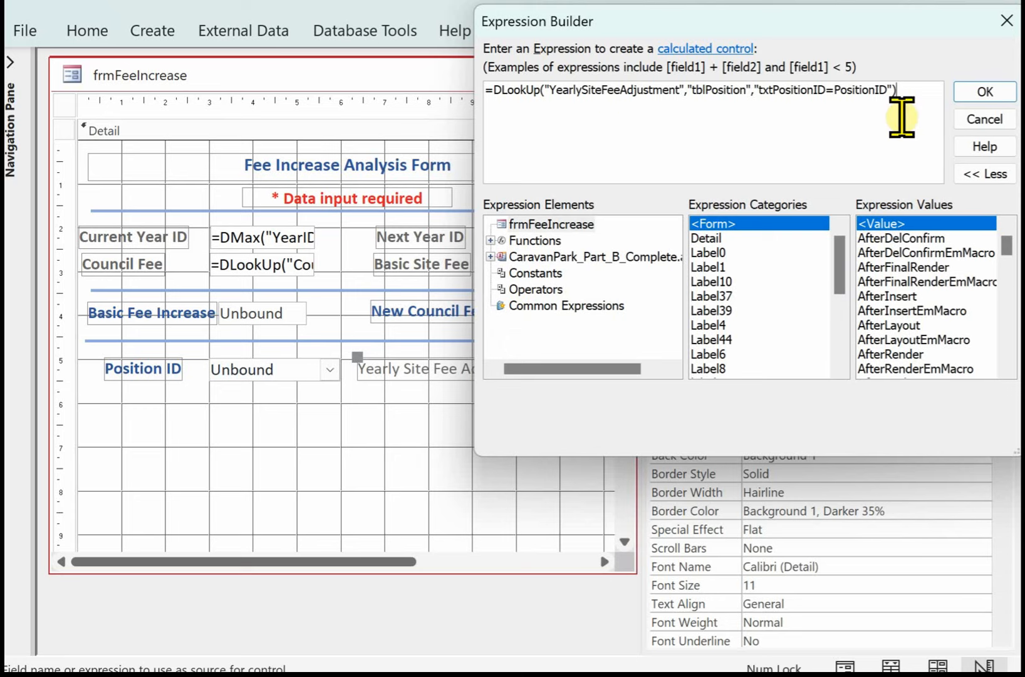
left_click(986, 94)
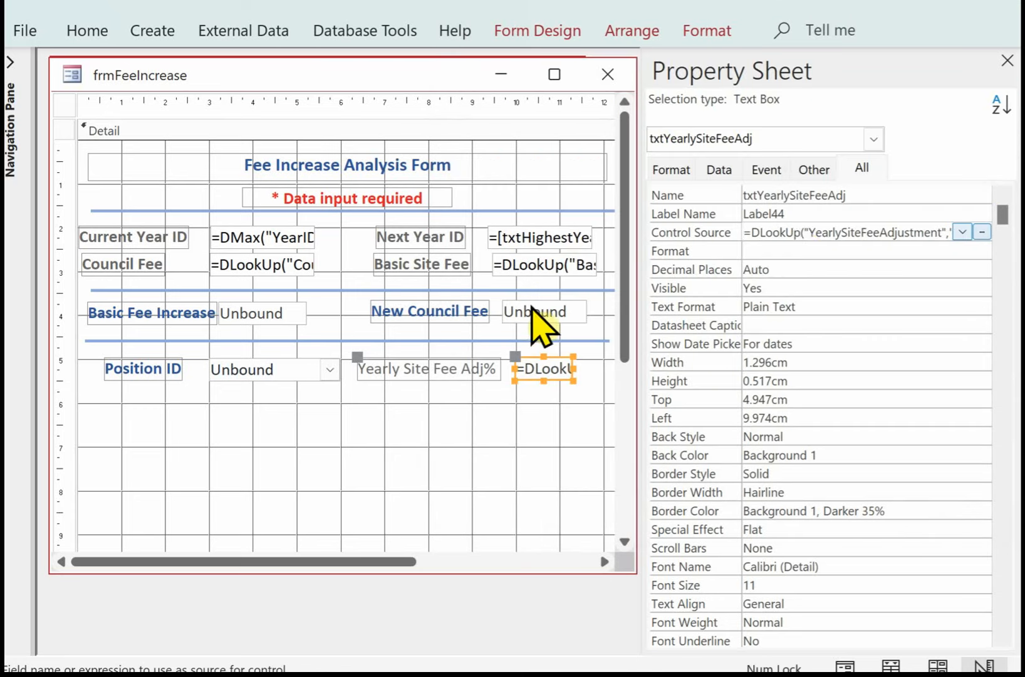
- Test the position lookup in Form view by choosing Central and then Riverside as the Position ID
key("F5")
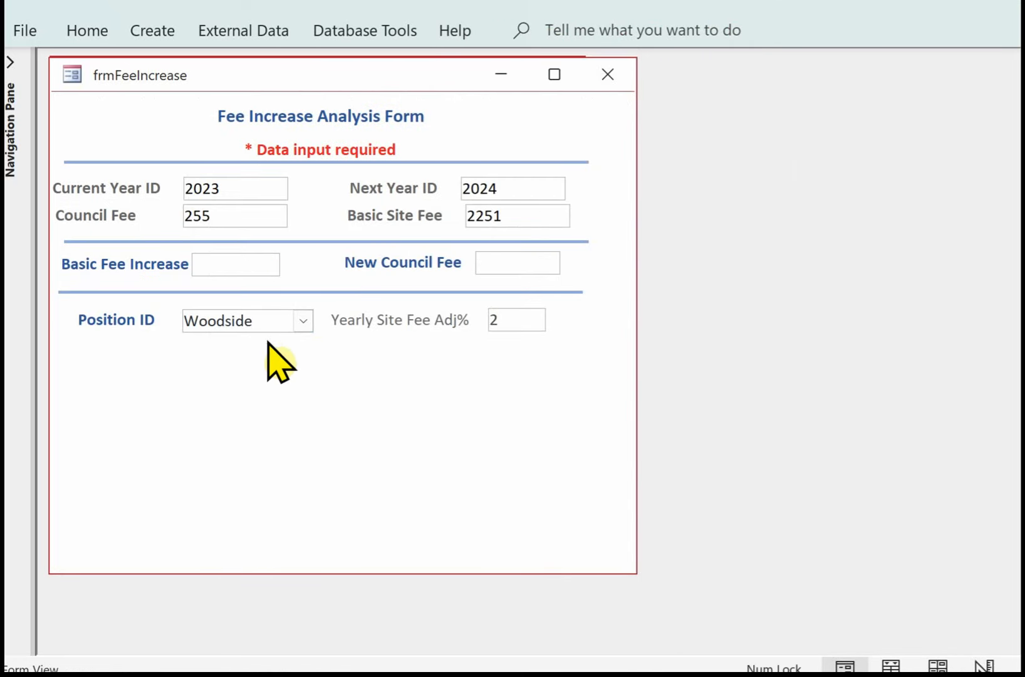
left_click(303, 323)
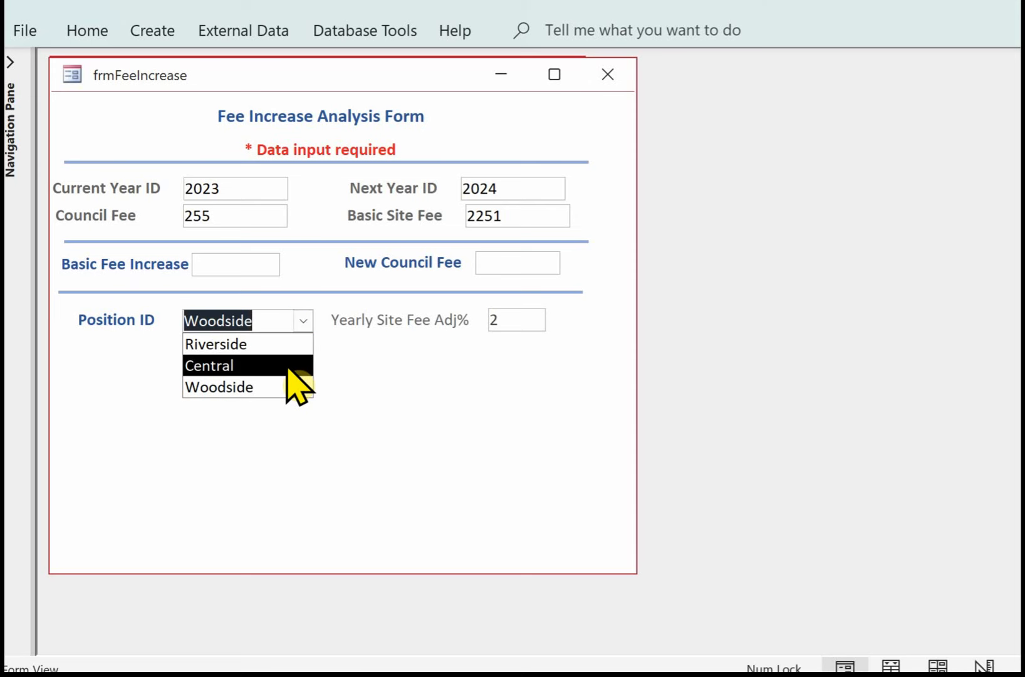
left_click(304, 364)
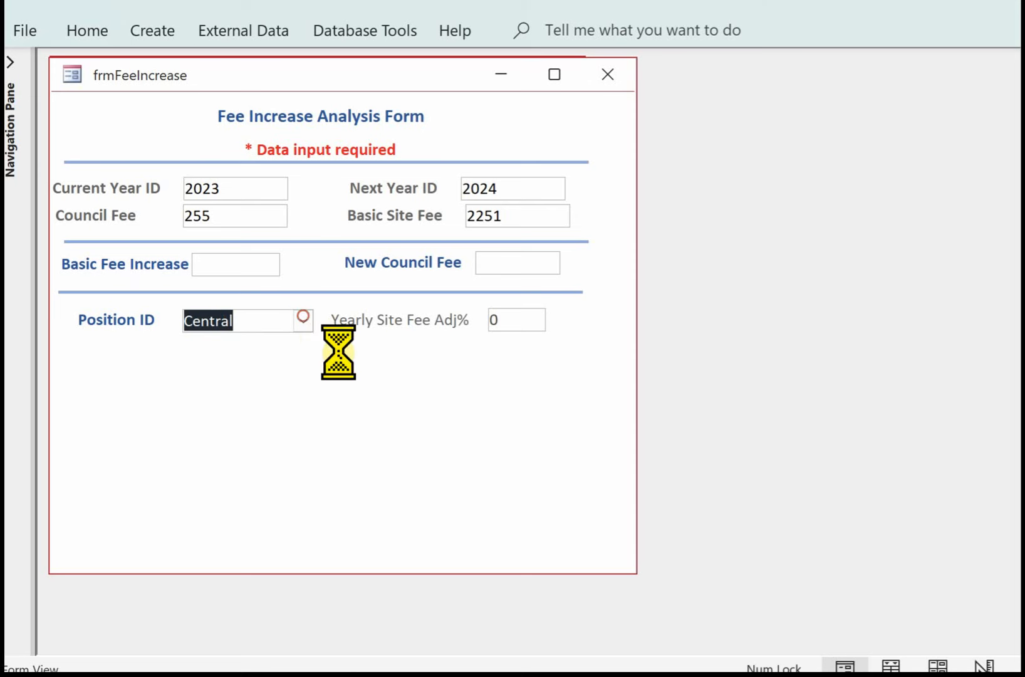
left_click(304, 322)
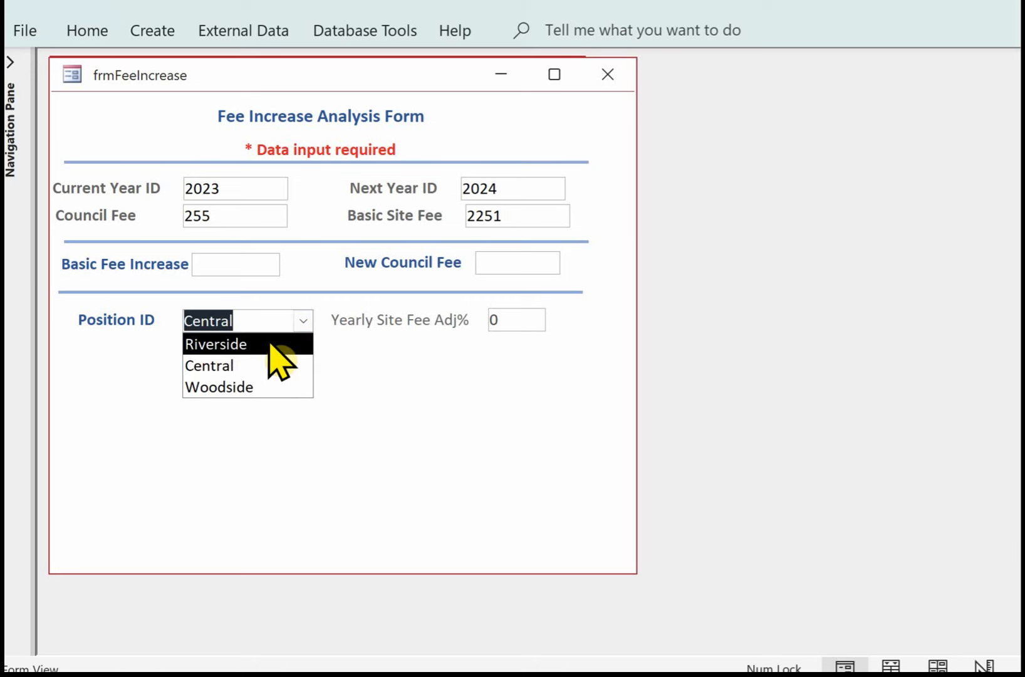
left_click(270, 345)
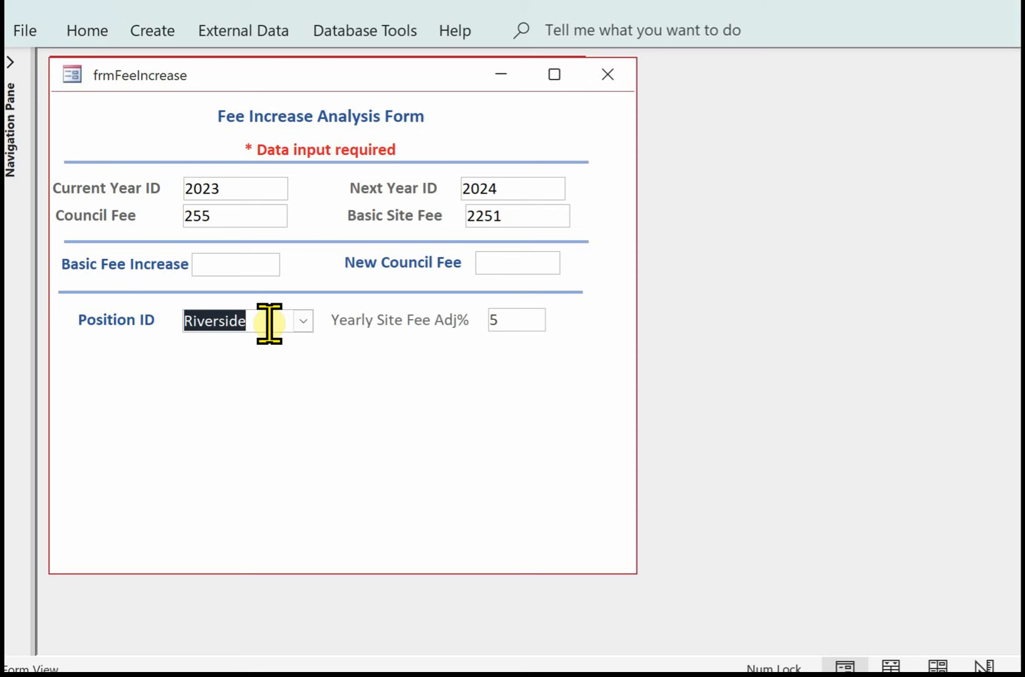
- In Design view, add a text box about 2 cm wide below the Position ID combo box and caption its label New Site Fee
left_click(985, 668)
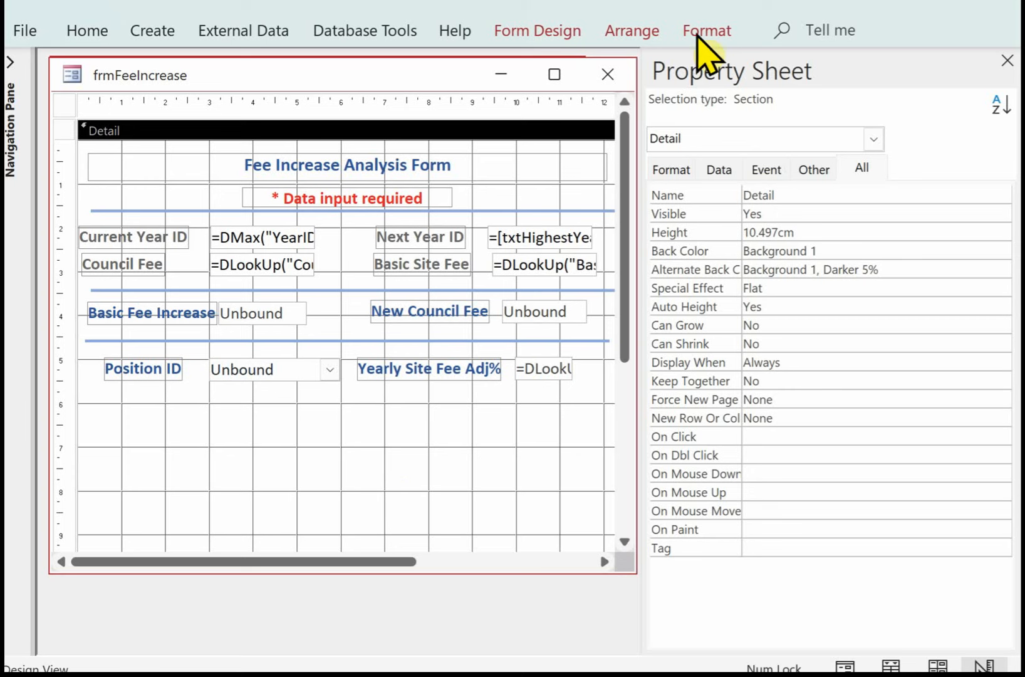
left_click(571, 28)
left_click(223, 113)
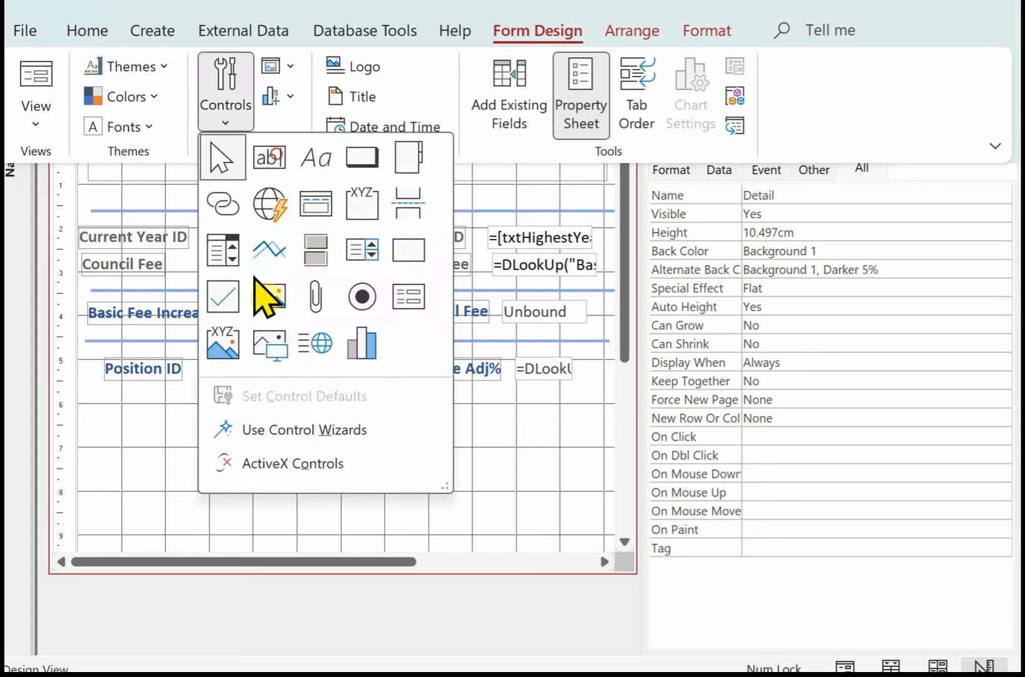
left_click(267, 158)
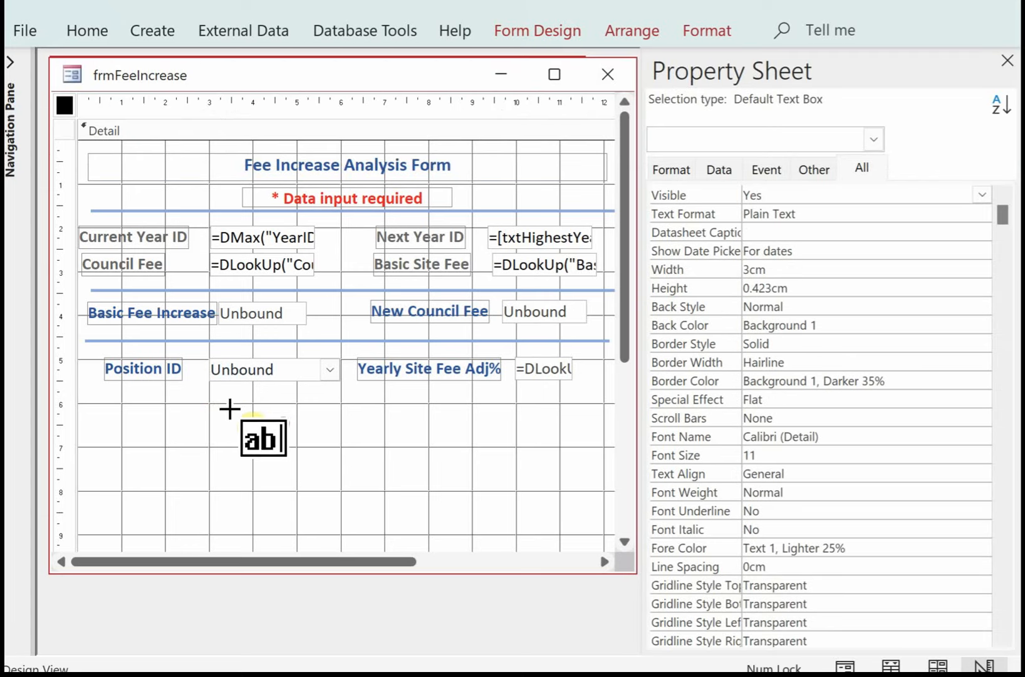
left_click_drag(254, 404, 341, 429)
left_click(165, 418)
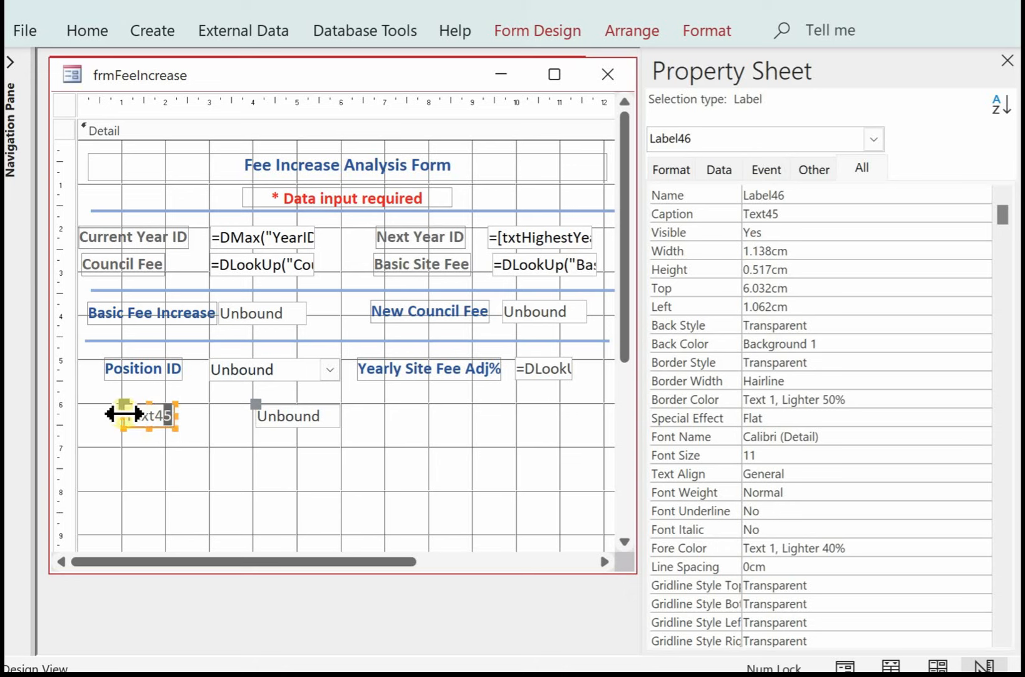
type("New Site Fee")
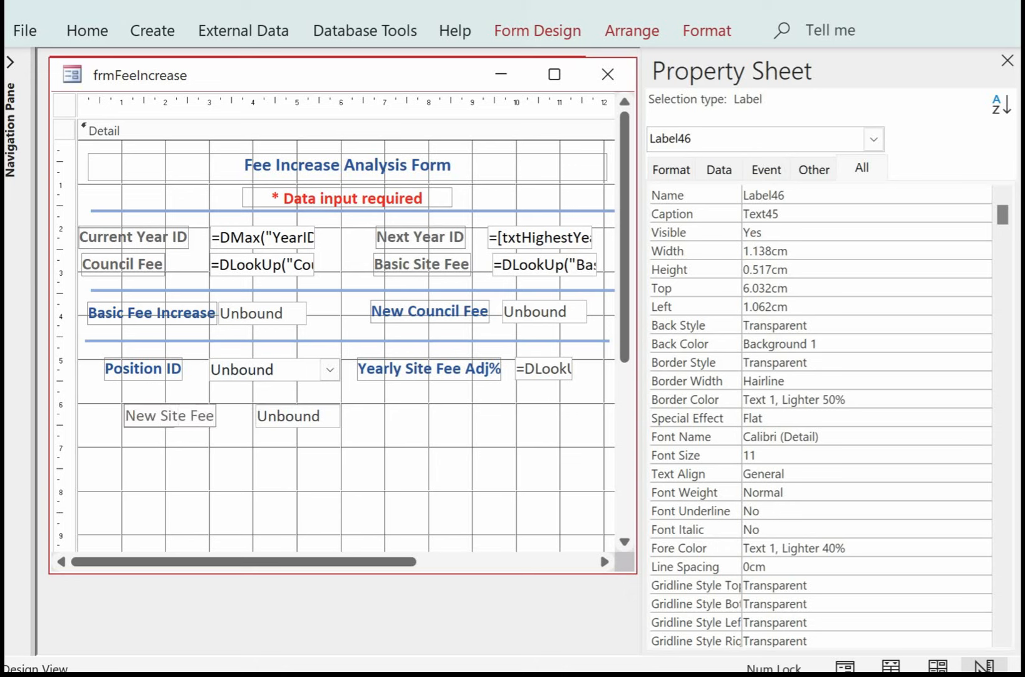
key("Tab")
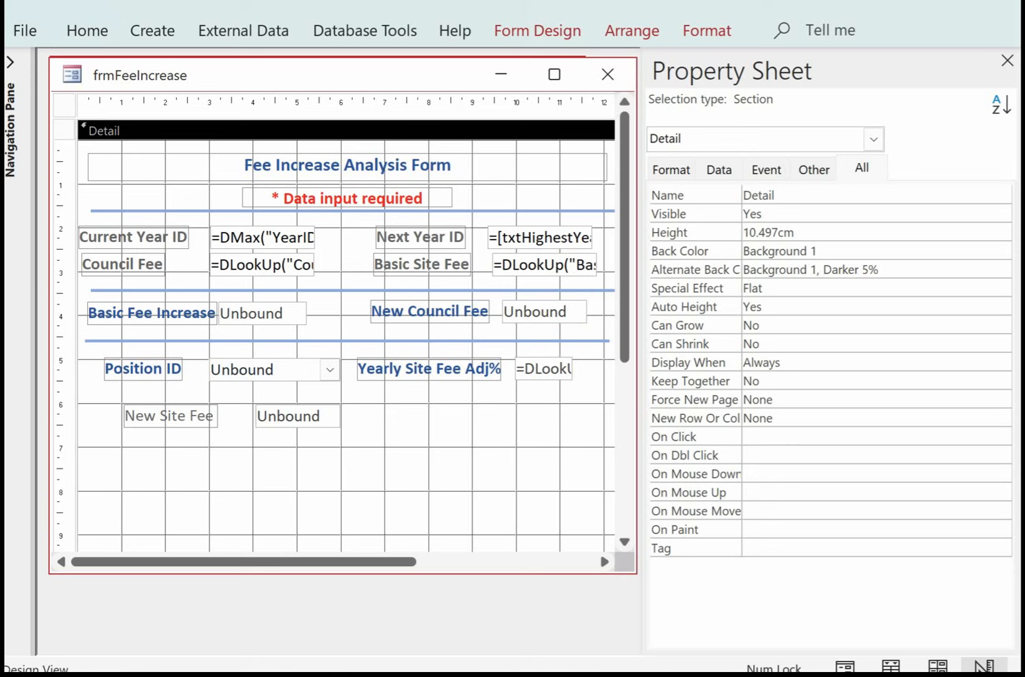
- Check the names of the Basic Fee Increase and New Council Fee boxes and review the New Site Fee expression in the Expression Builder
left_click(224, 318)
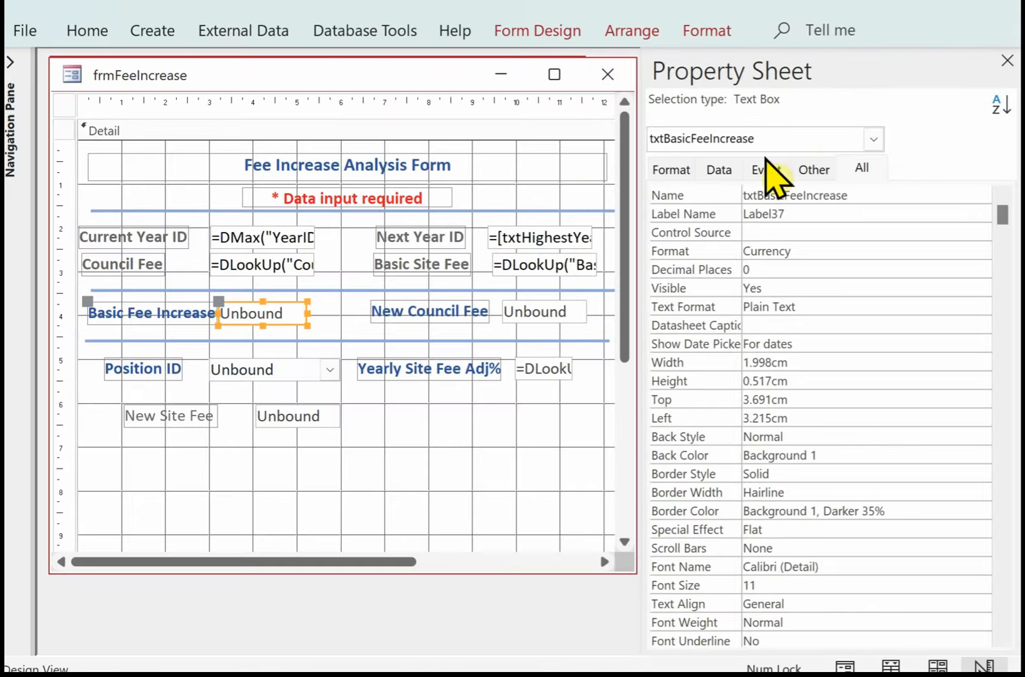
left_click(554, 314)
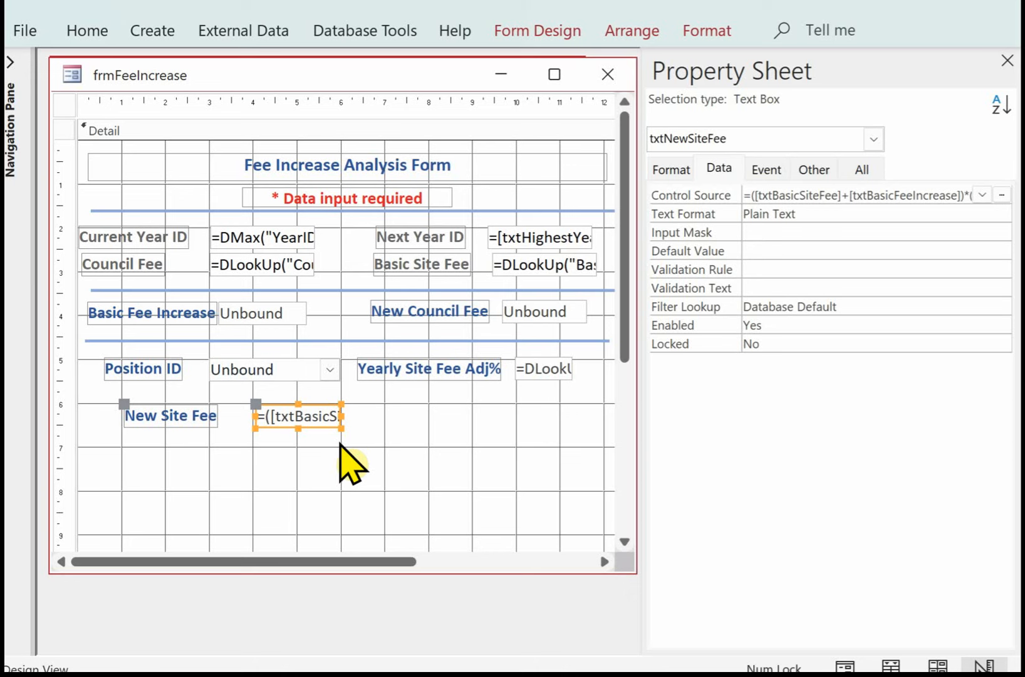
left_click(1001, 195)
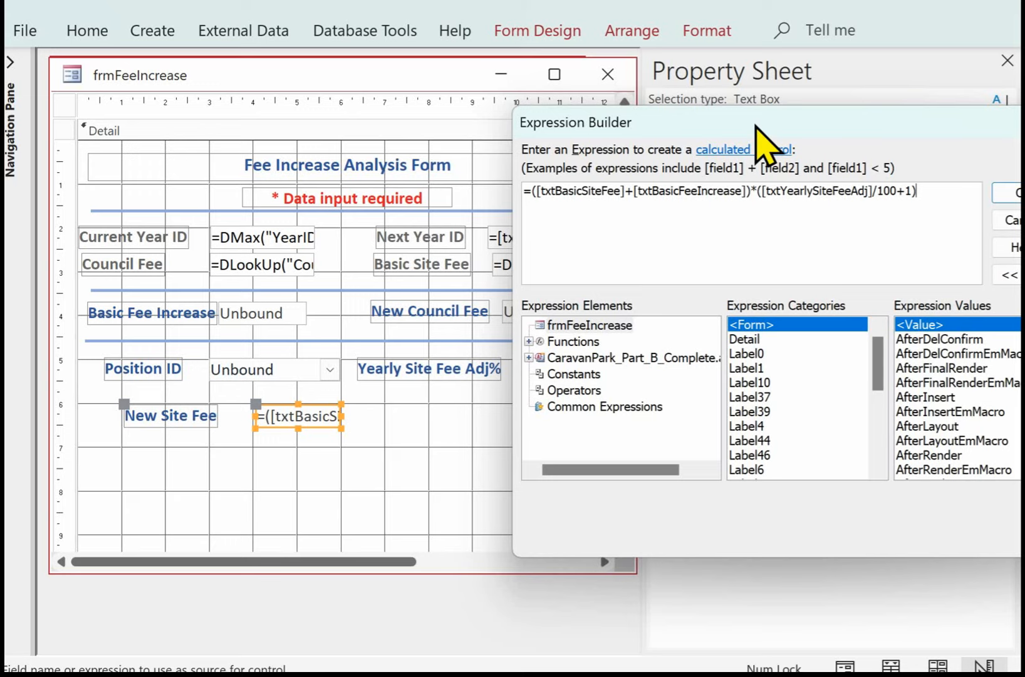
left_click_drag(757, 125, 544, 271)
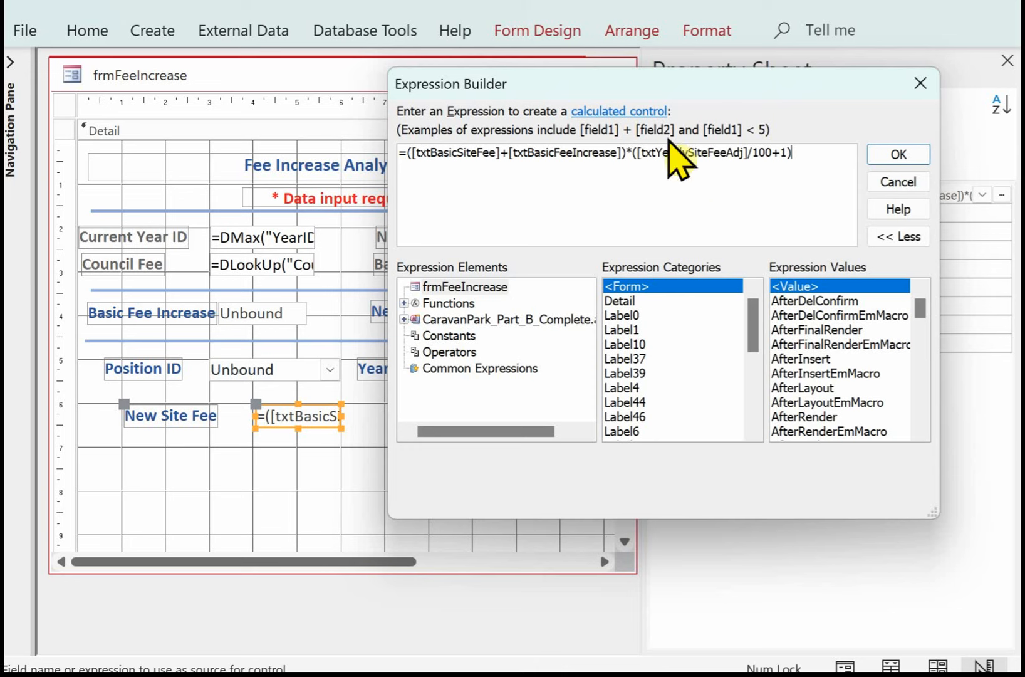
left_click_drag(714, 94, 659, 434)
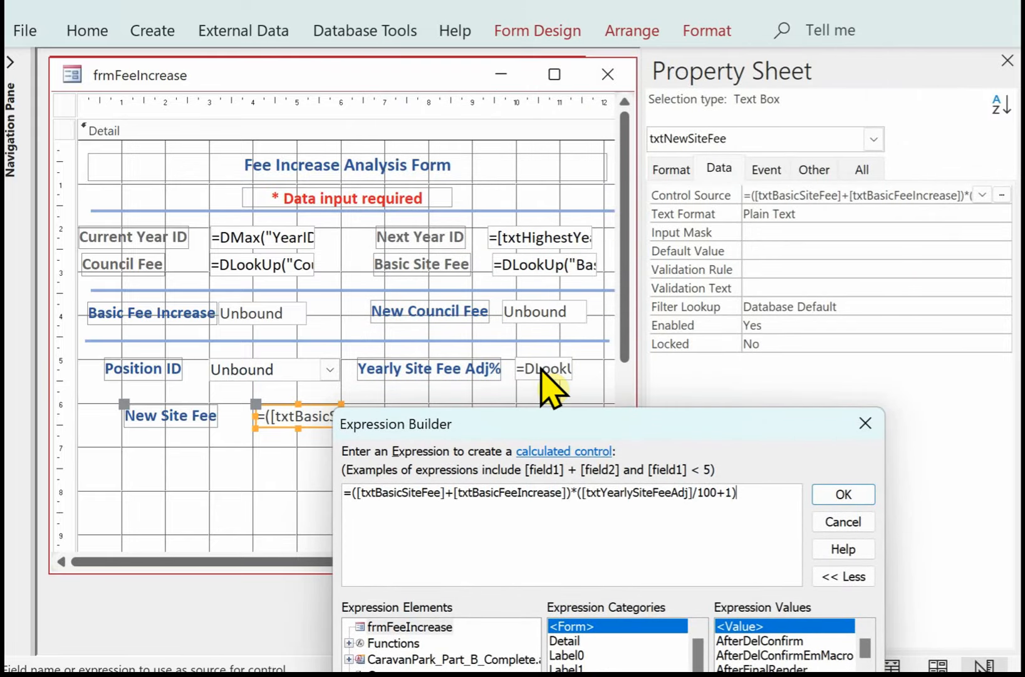
left_click_drag(567, 423, 577, 63)
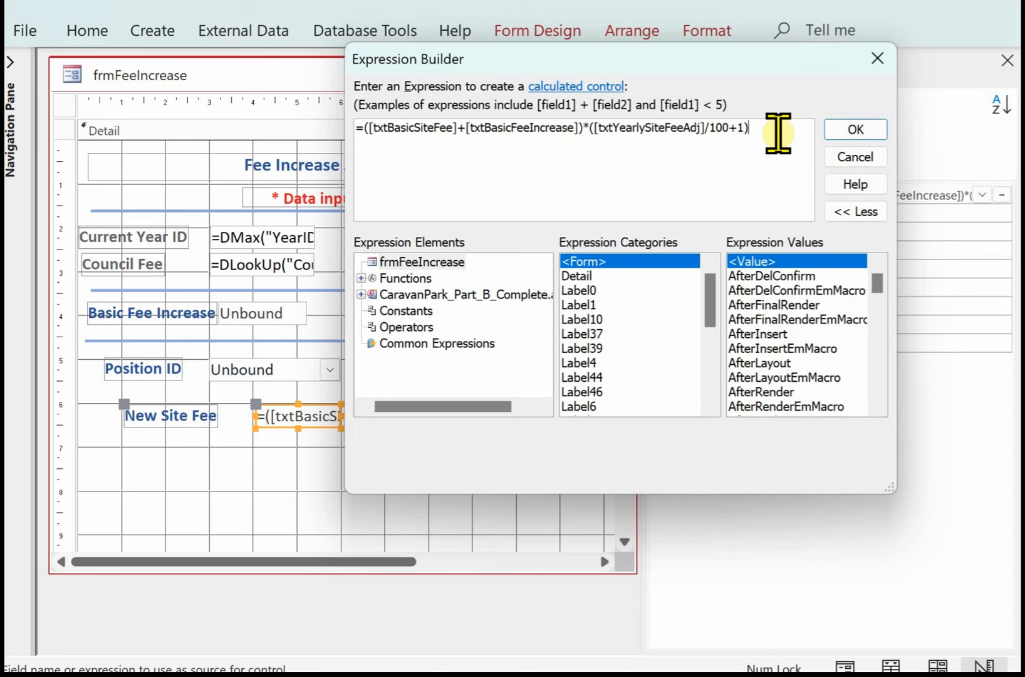
left_click(856, 129)
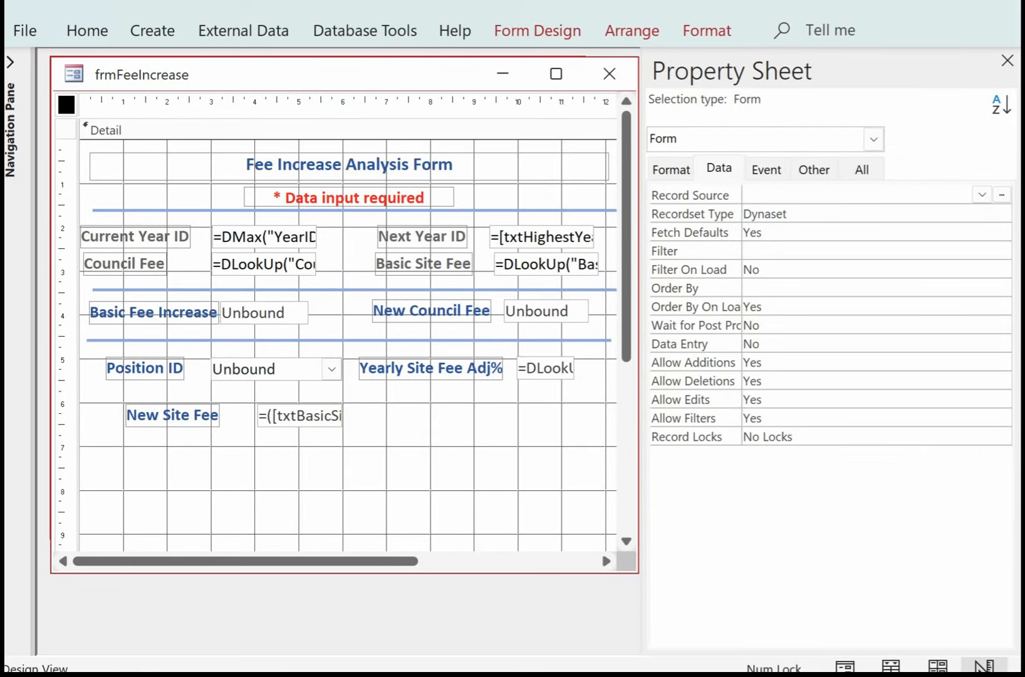
- Add a text box about 1.2 cm wide below the Yearly Site Fee Adj% box and caption its label Total New Fee
left_click(565, 31)
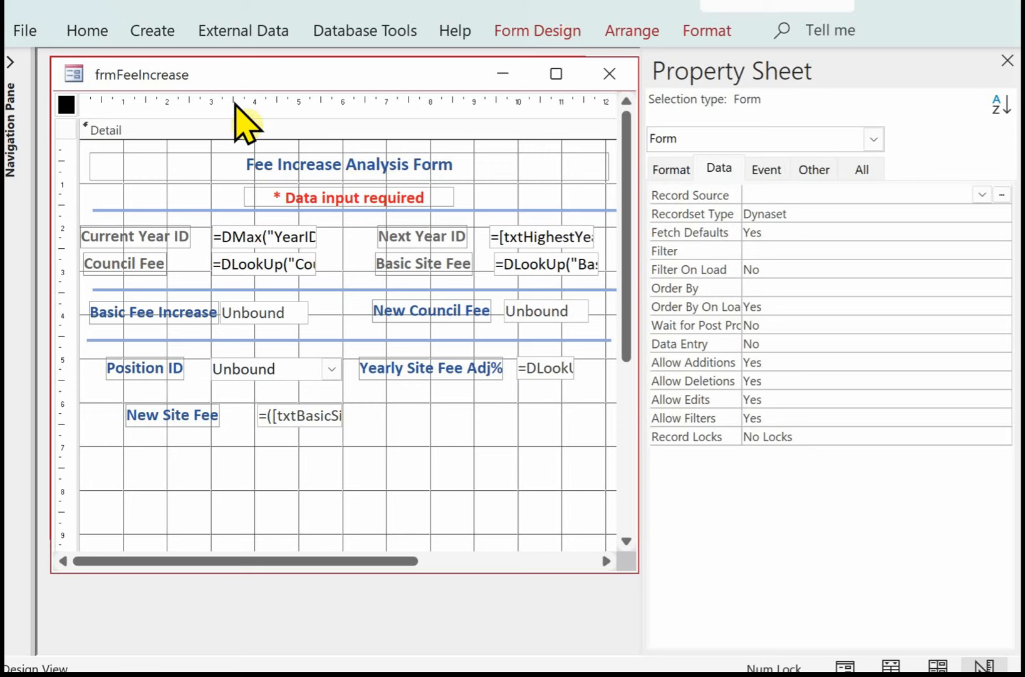
left_click(226, 94)
left_click(268, 155)
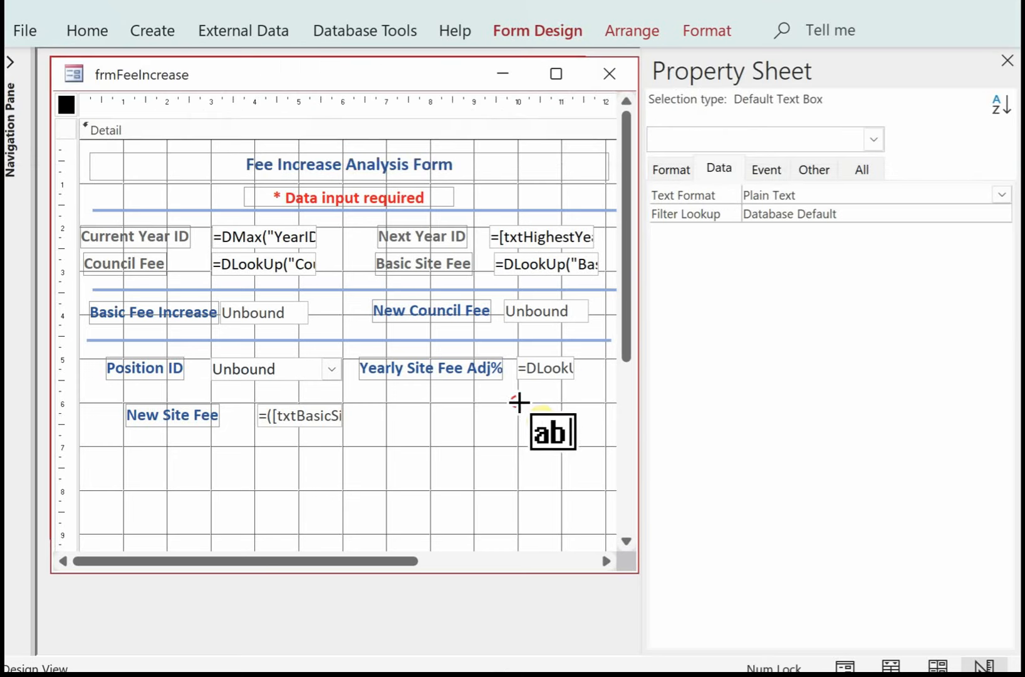
left_click_drag(517, 403, 569, 424)
left_click(430, 413)
double_click(389, 412)
type("Total ")
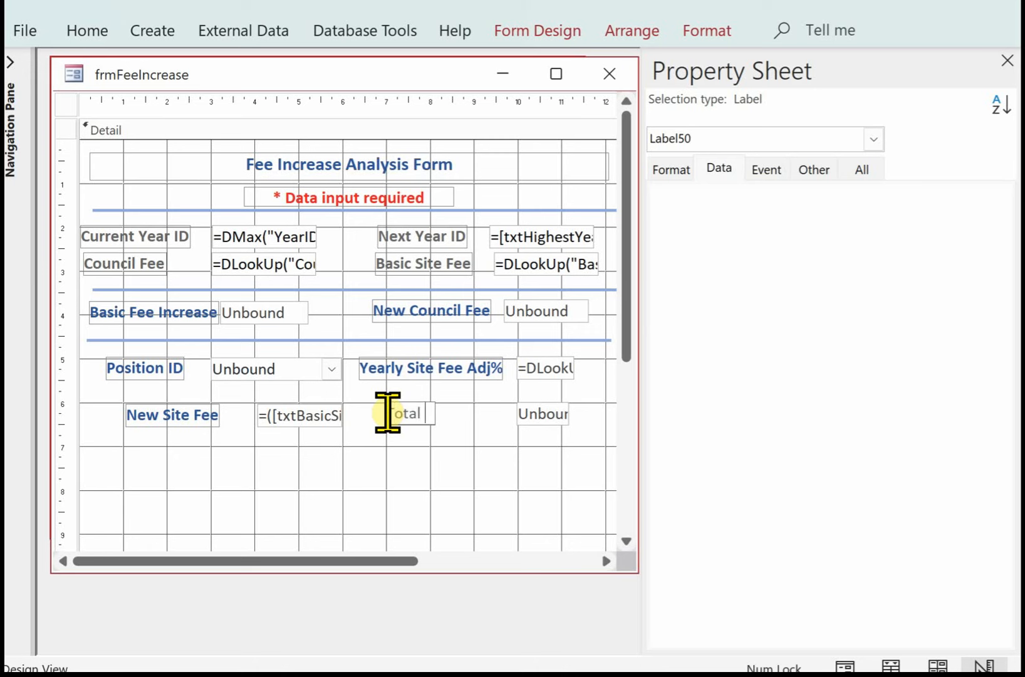
type("New Fee")
left_click(495, 461)
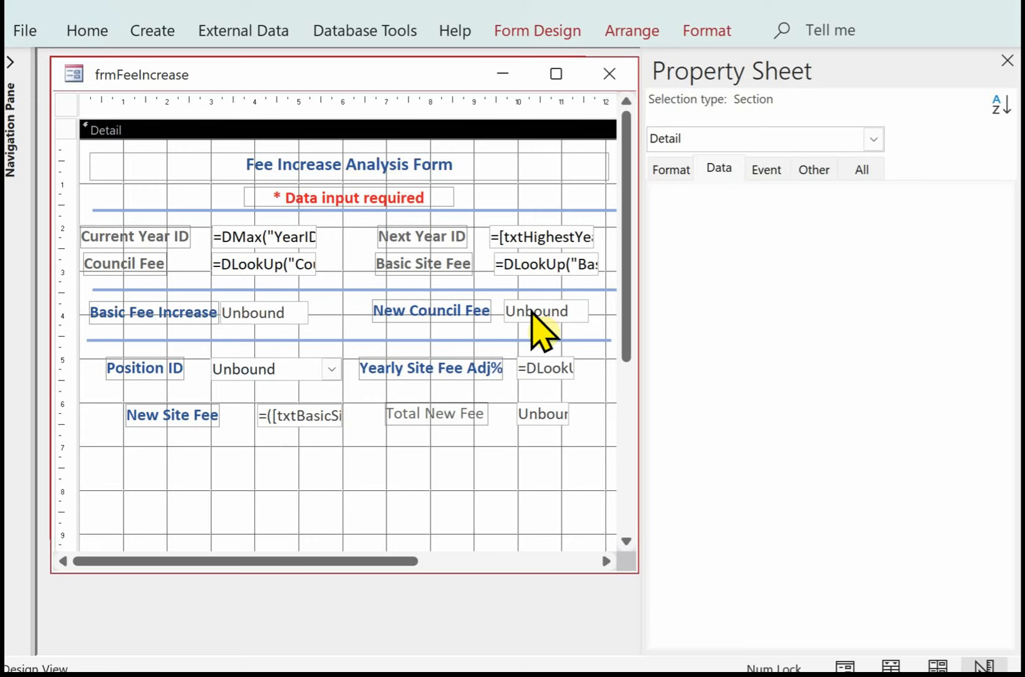
- Review the Total New Fee text box's control source expression in the Expression Builder against the form's New Council Fee box
left_click(544, 415)
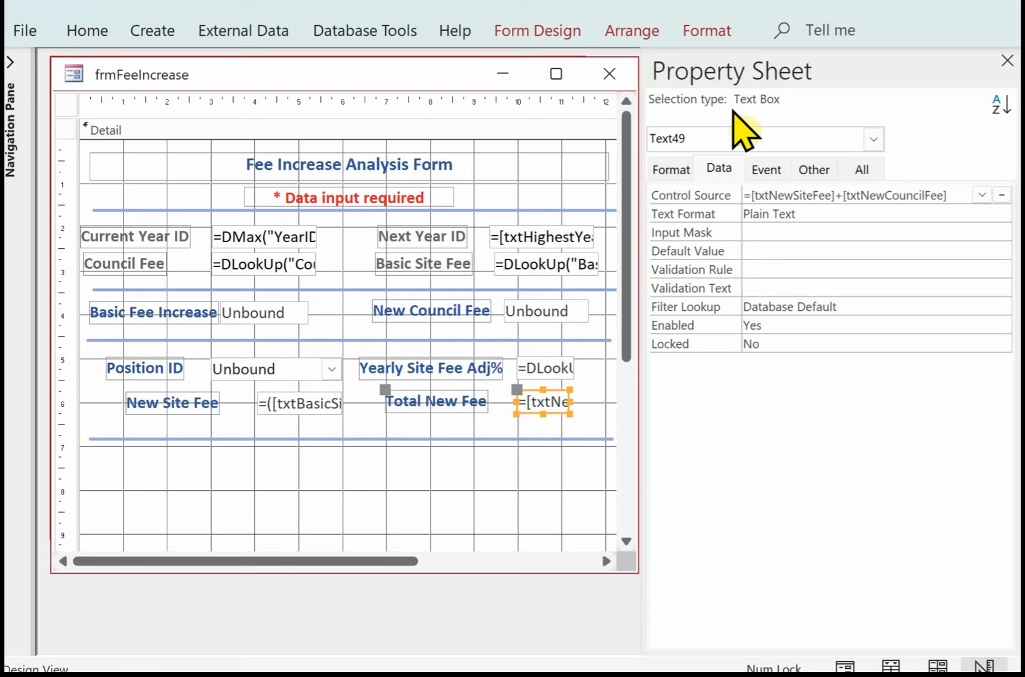
left_click(1002, 196)
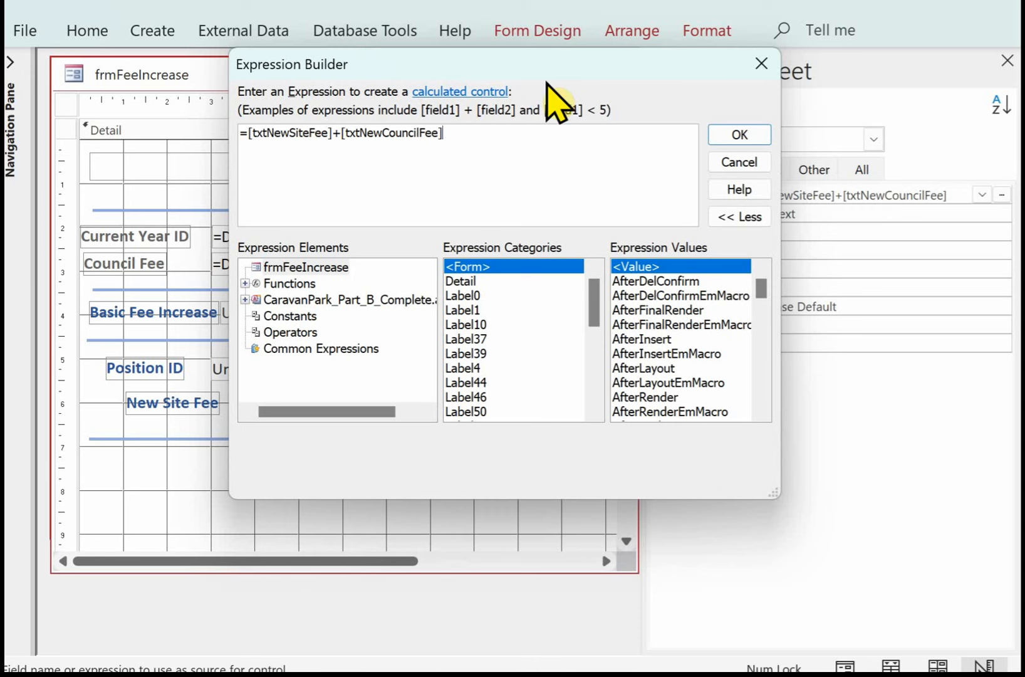
left_click_drag(543, 64, 700, 120)
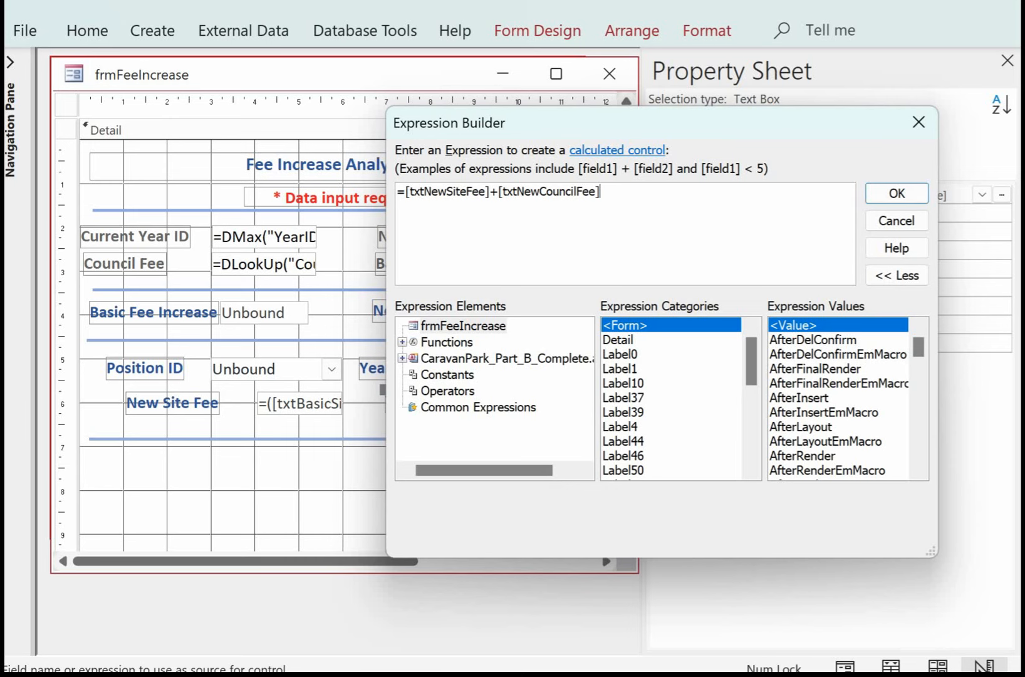
left_click_drag(574, 125, 395, 372)
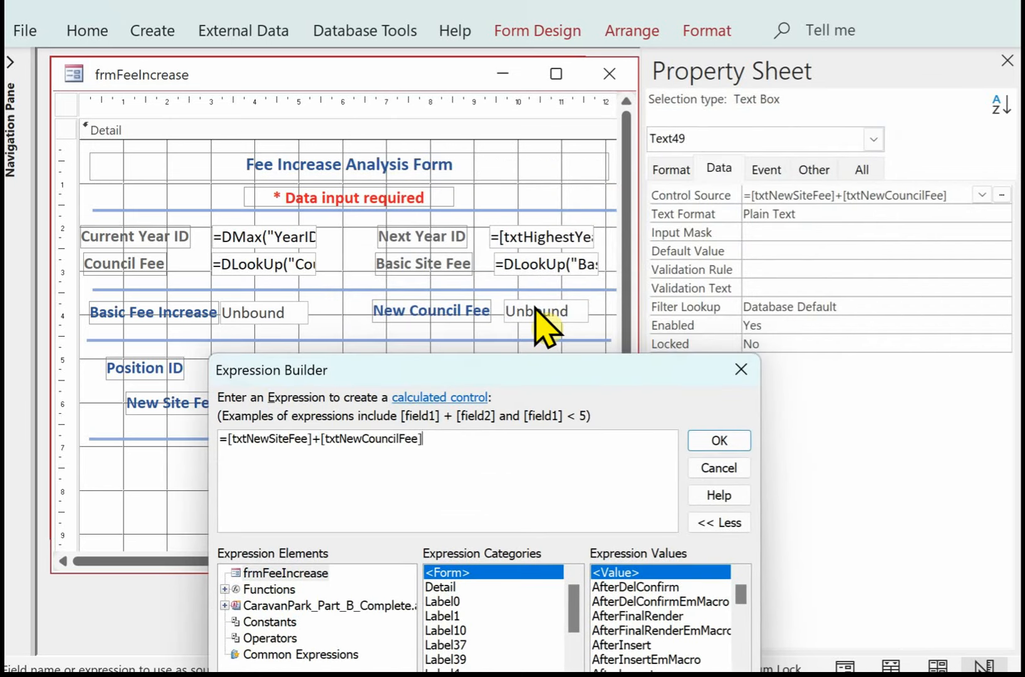
left_click_drag(533, 376, 818, 5)
key("Return")
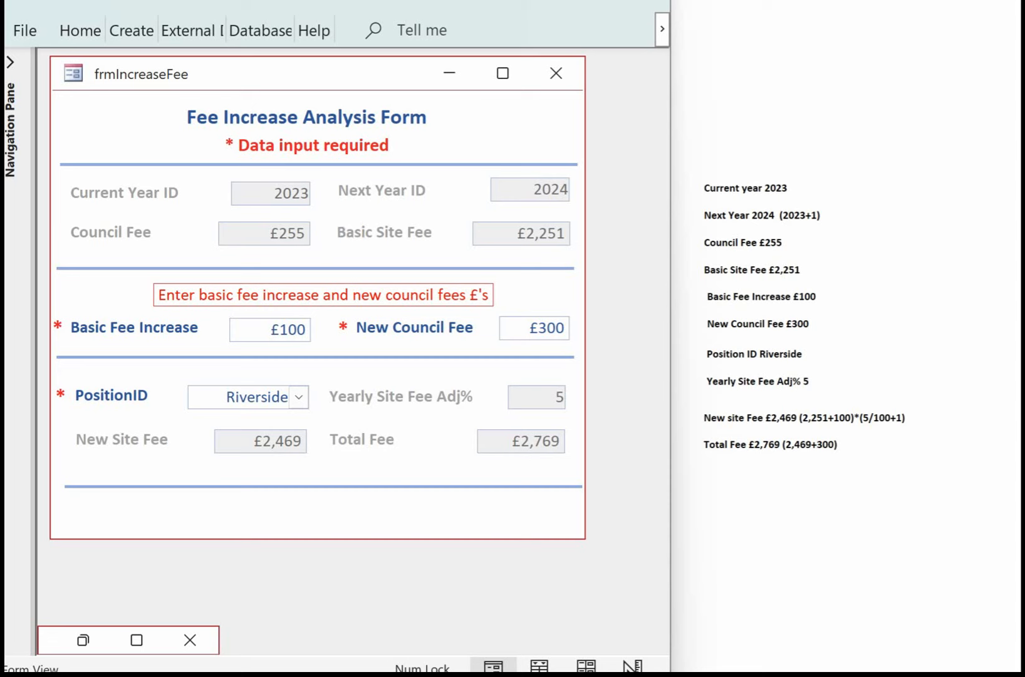
- Compare the form's current-year fees with the tblFee picture placed above the worked figures, and remove the picture
left_click(873, 274)
left_click(785, 133)
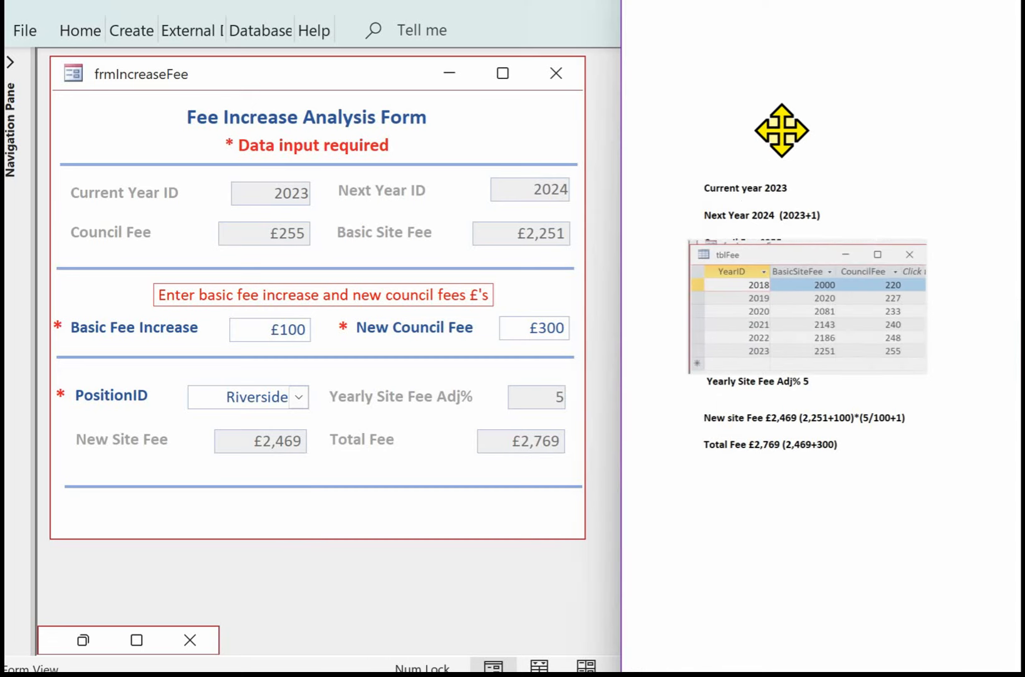
left_click_drag(713, 214, 710, 196)
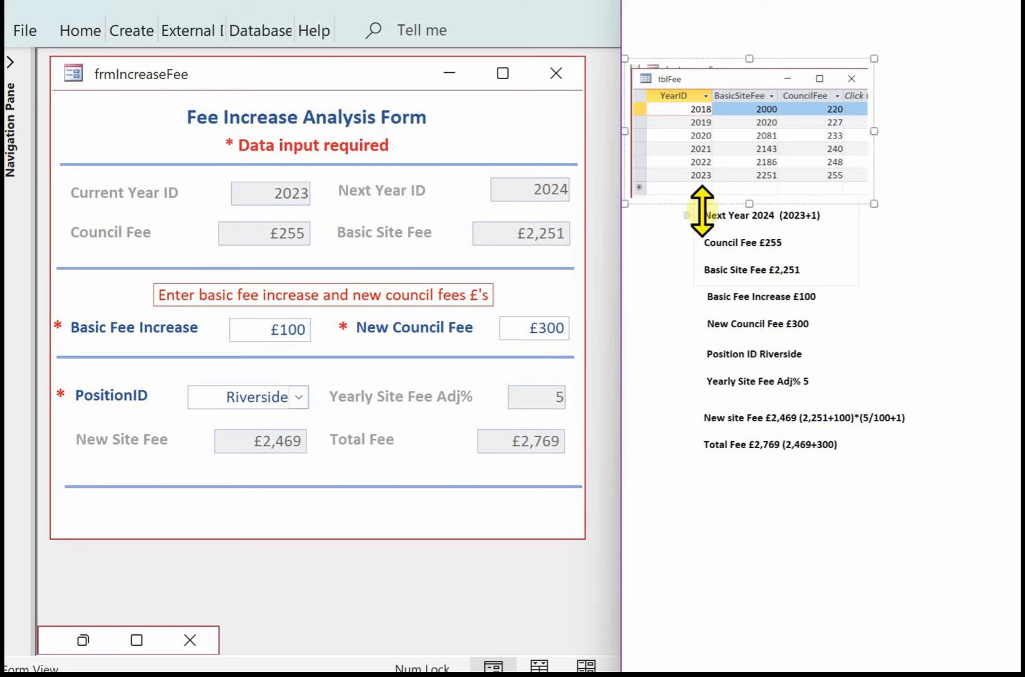
left_click_drag(833, 99, 1022, 152)
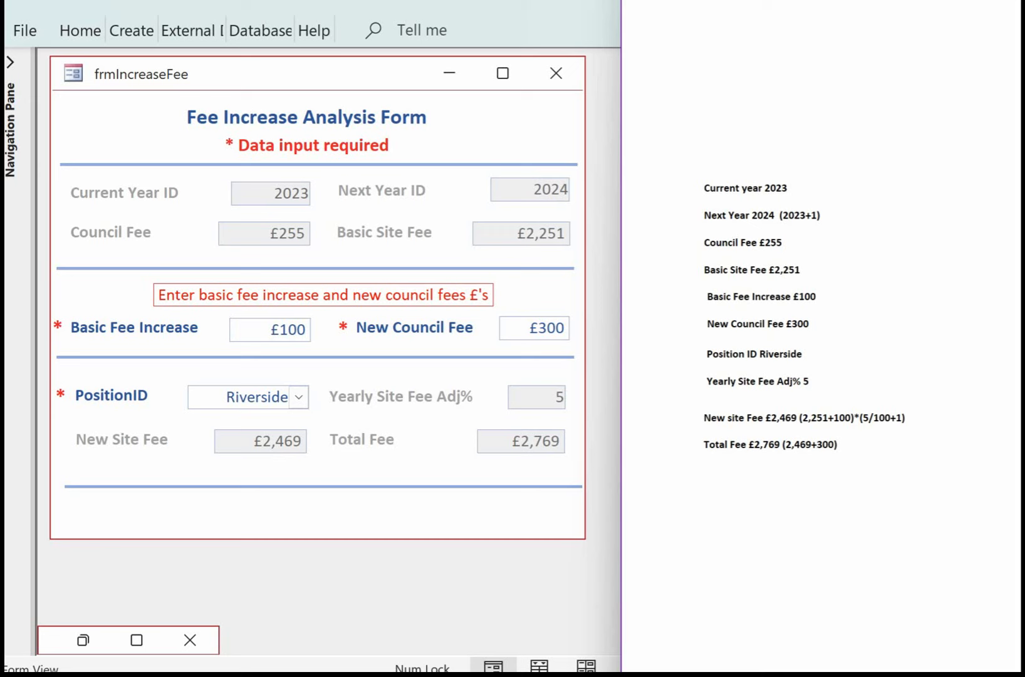
left_click_drag(1022, 126, 755, 38)
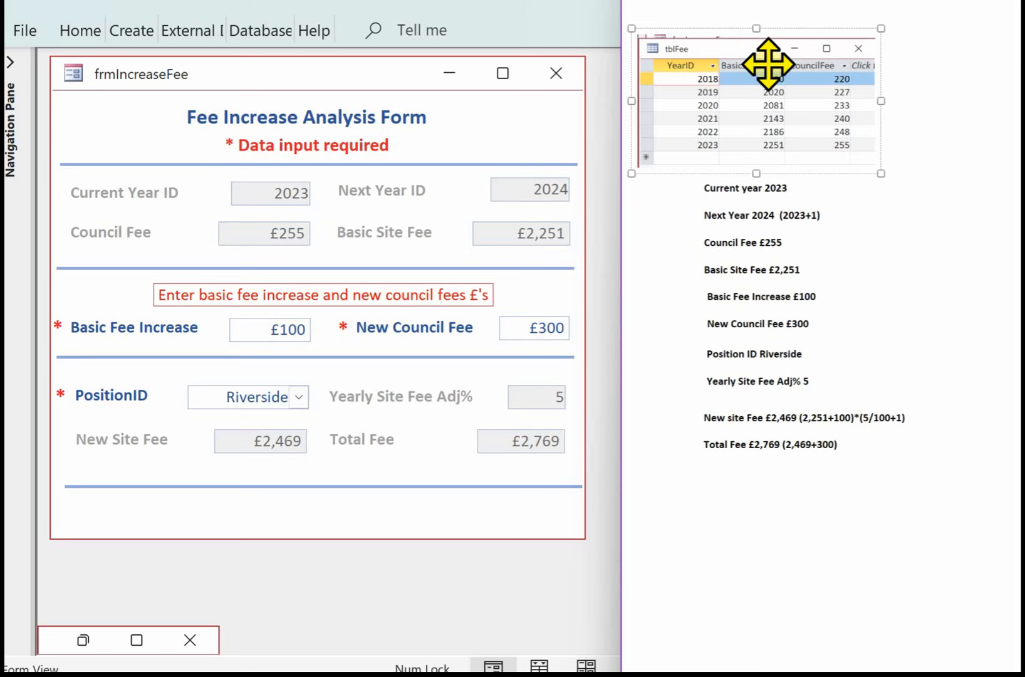
key("Delete")
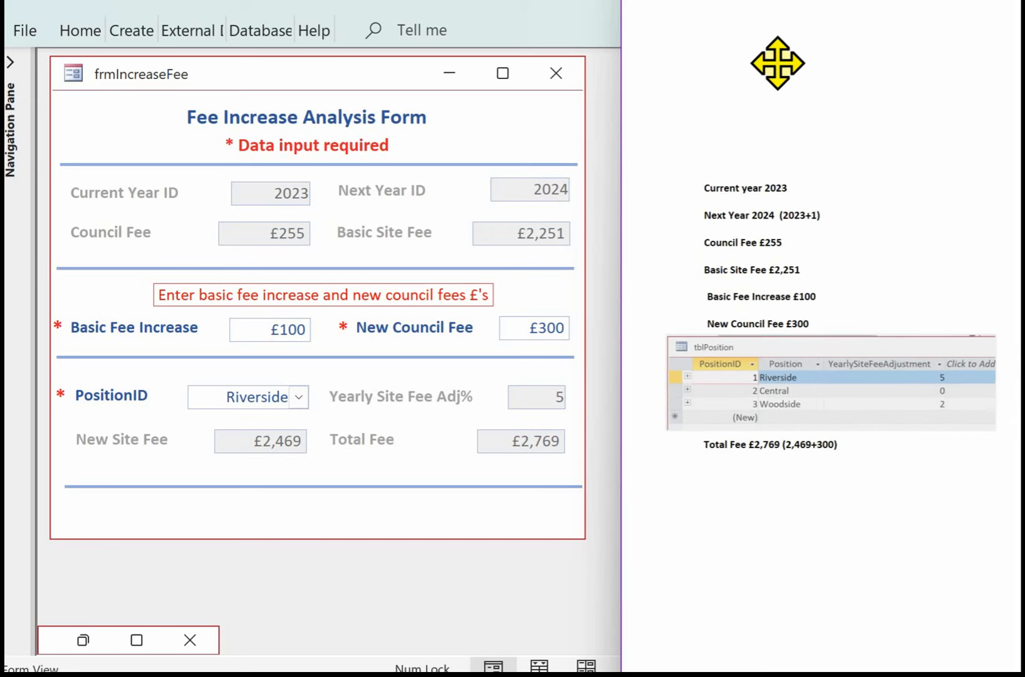
- Compare the form's Riverside adjustment with the tblPosition picture placed above the worked figures, and remove the picture
left_click(843, 141)
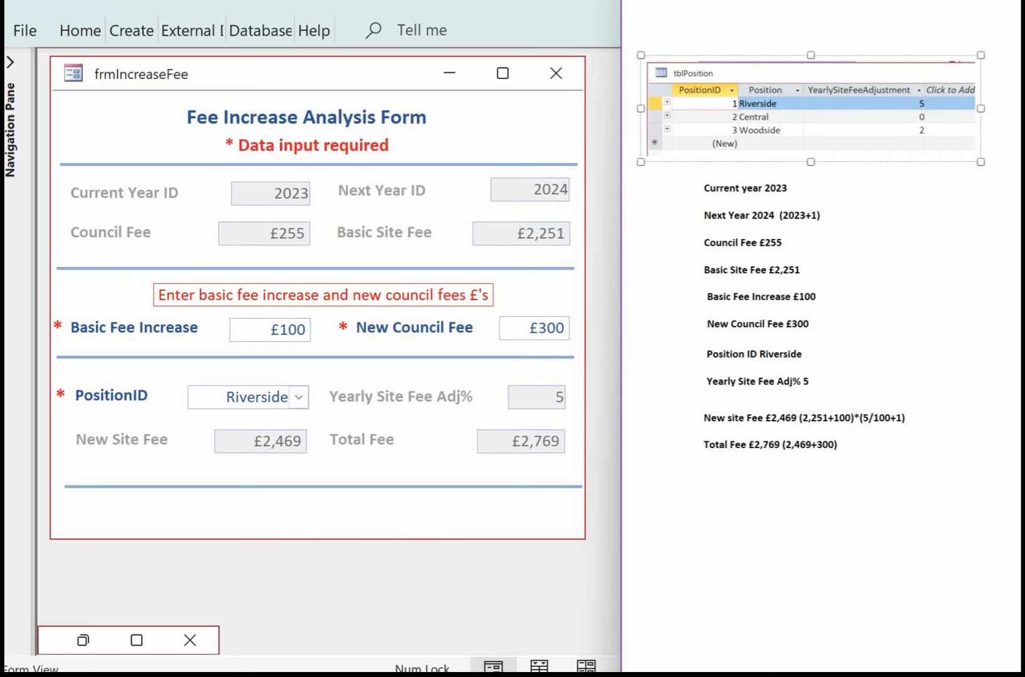
key("Escape")
key("Delete")
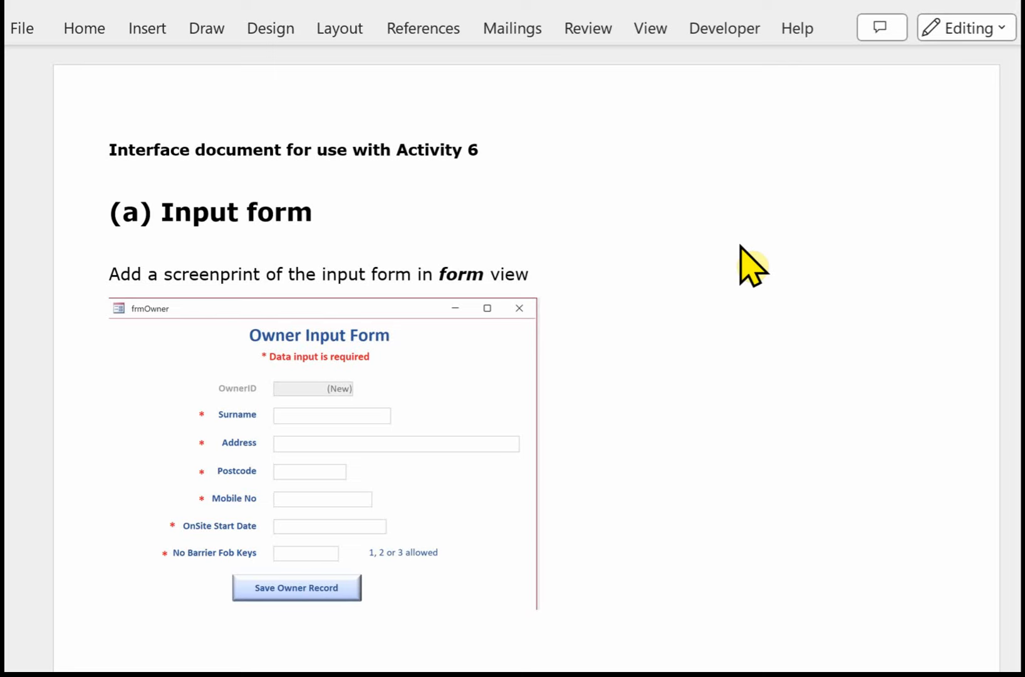
- Review section (a) of the interface document: the frmOwner form view and design view screenprints and the save button's macro
scroll(722, 256, "down", 2)
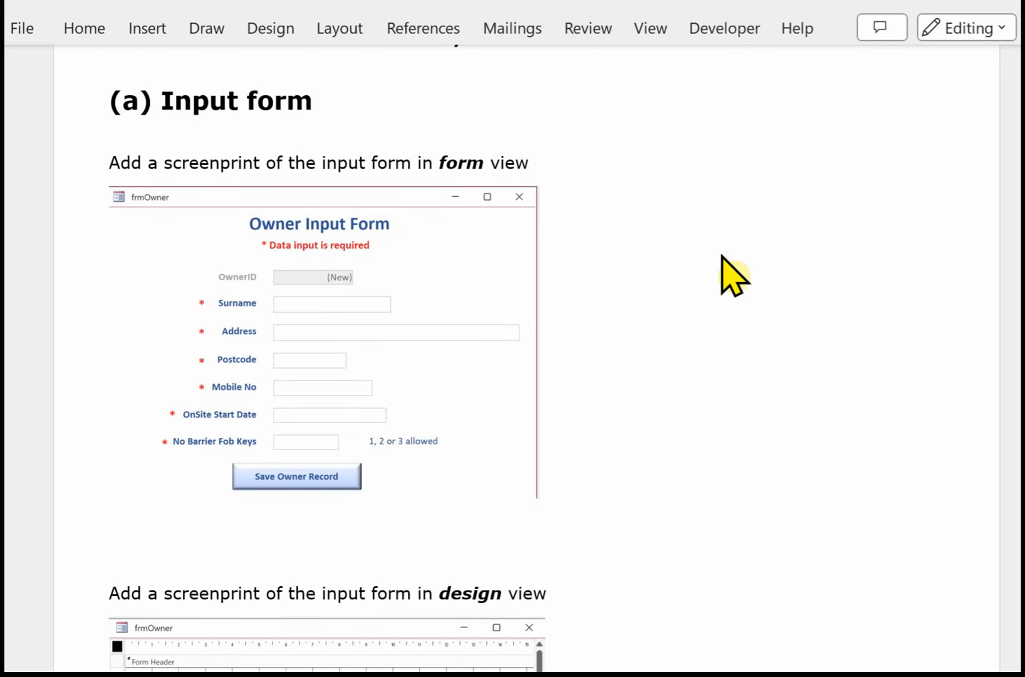
scroll(722, 255, "down", 6)
scroll(733, 276, "down", 1)
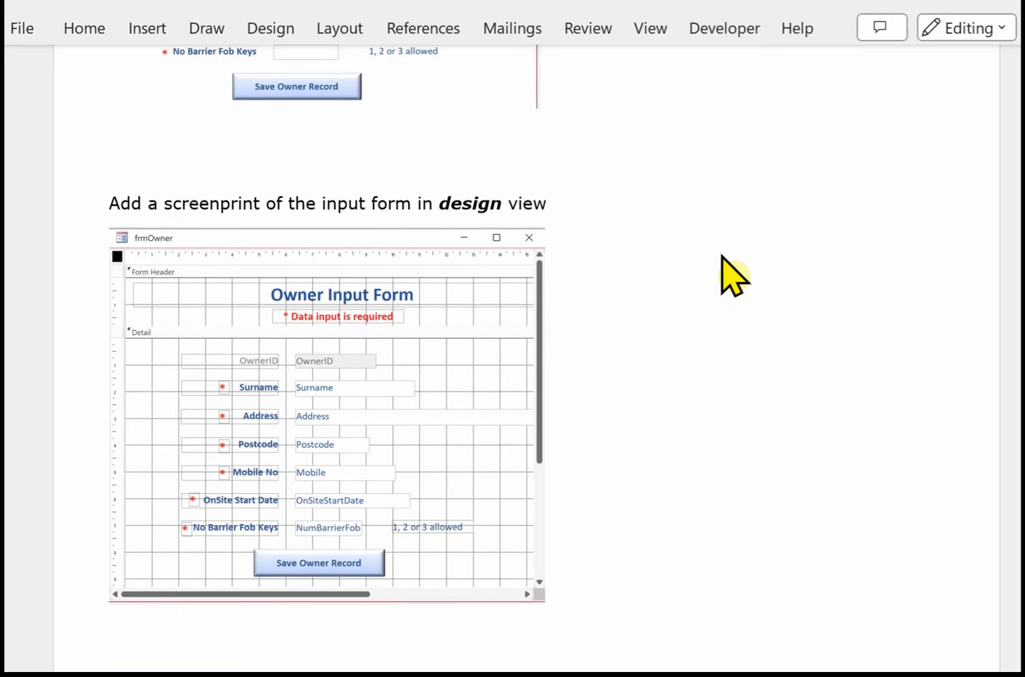
scroll(722, 255, "down", 3)
scroll(733, 275, "down", 7)
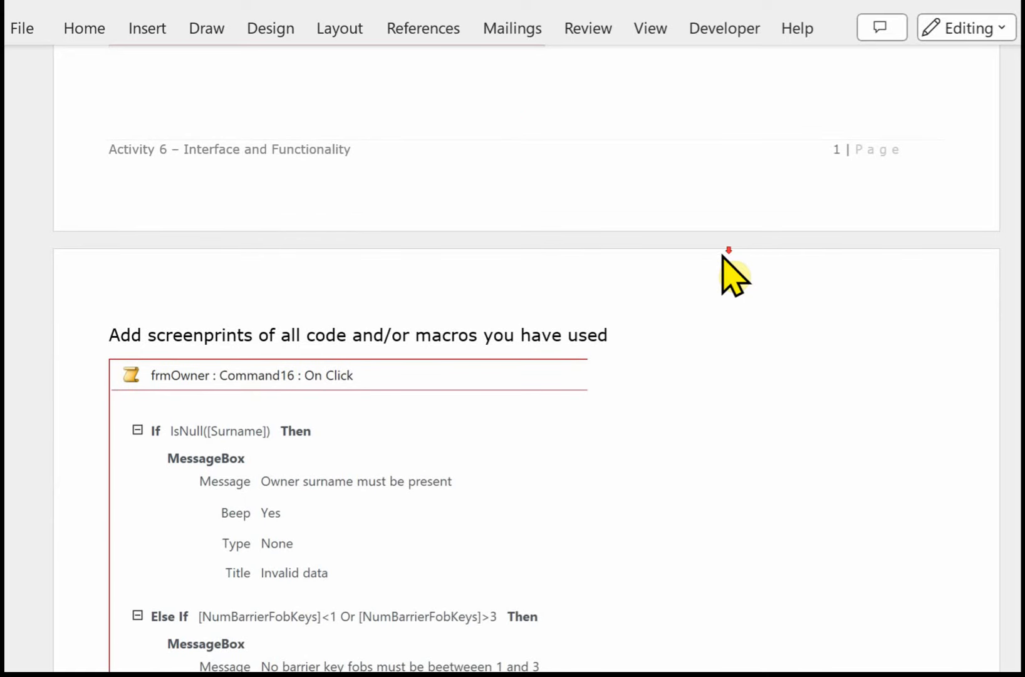
scroll(723, 256, "down", 4)
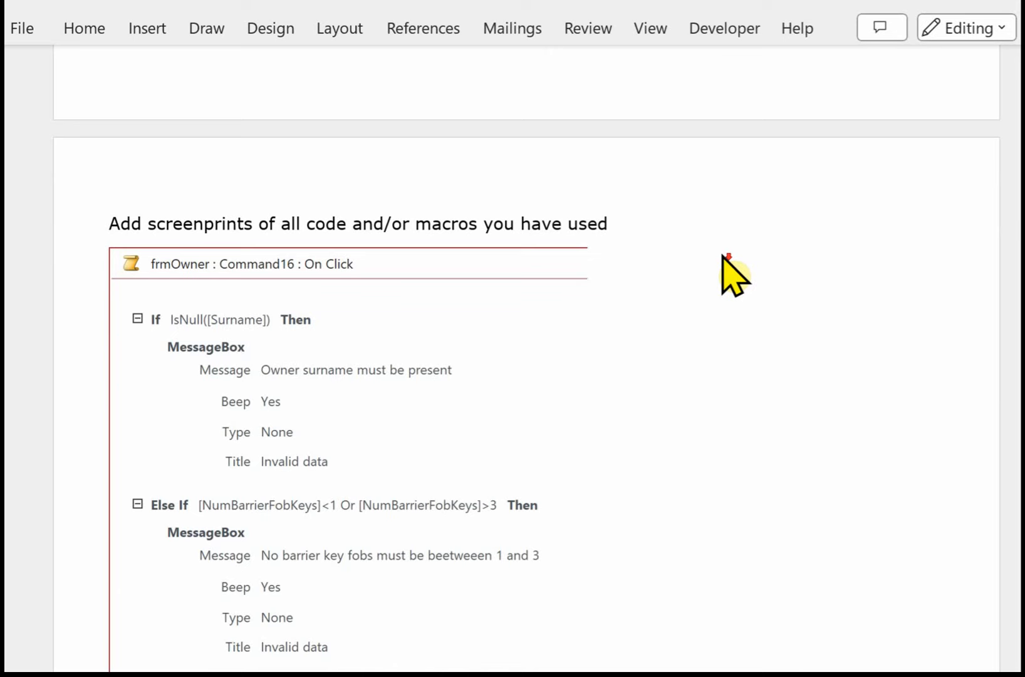
scroll(723, 255, "down", 1)
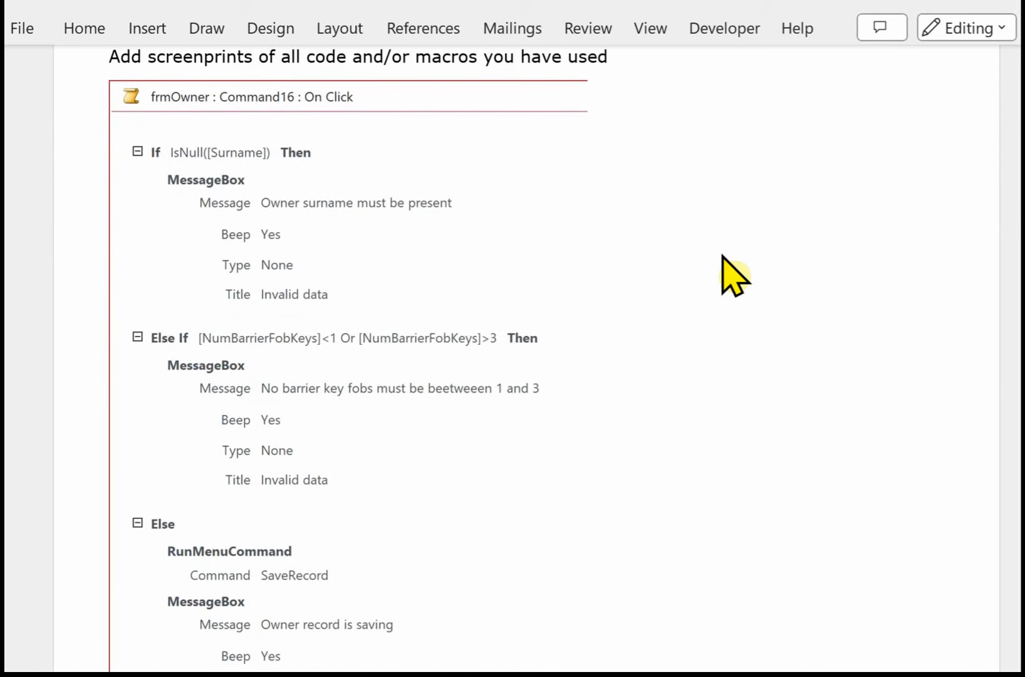
scroll(733, 275, "down", 2)
scroll(733, 274, "down", 2)
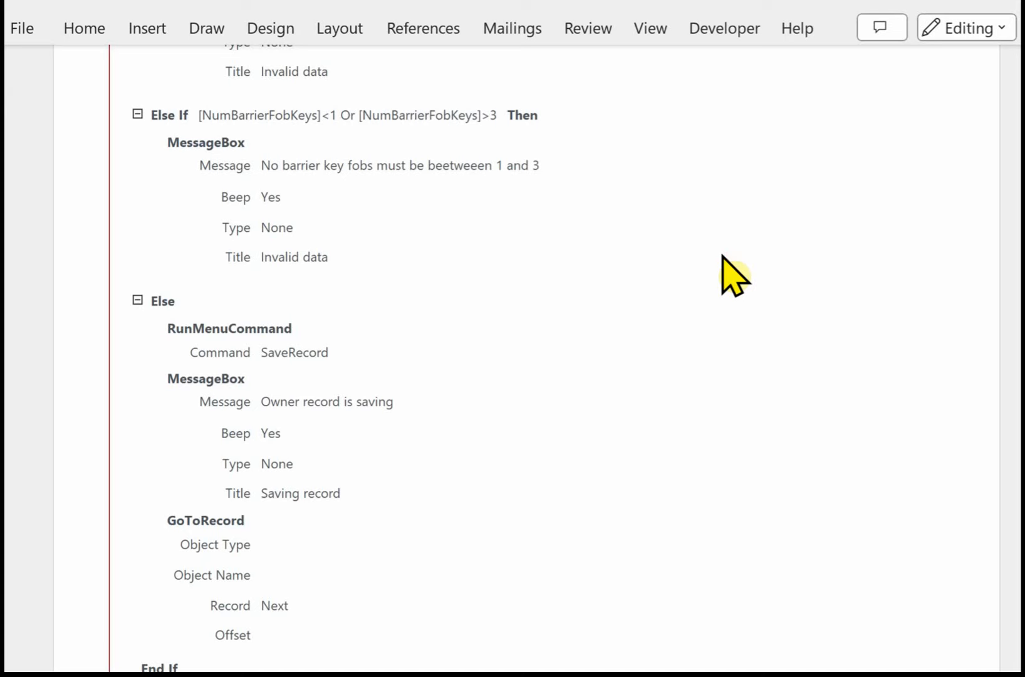
- Examine the form view and design view screenprints of frmIncreaseFee in section (b) of the interface document
scroll(730, 276, "down", 5)
scroll(733, 275, "down", 9)
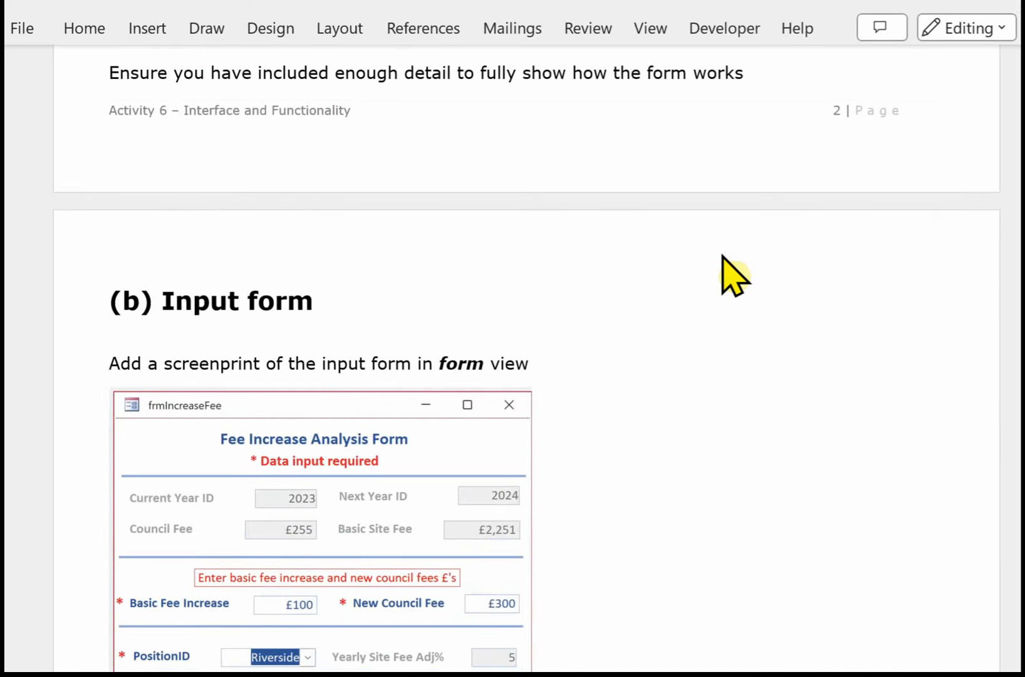
scroll(733, 275, "down", 2)
scroll(733, 276, "down", 2)
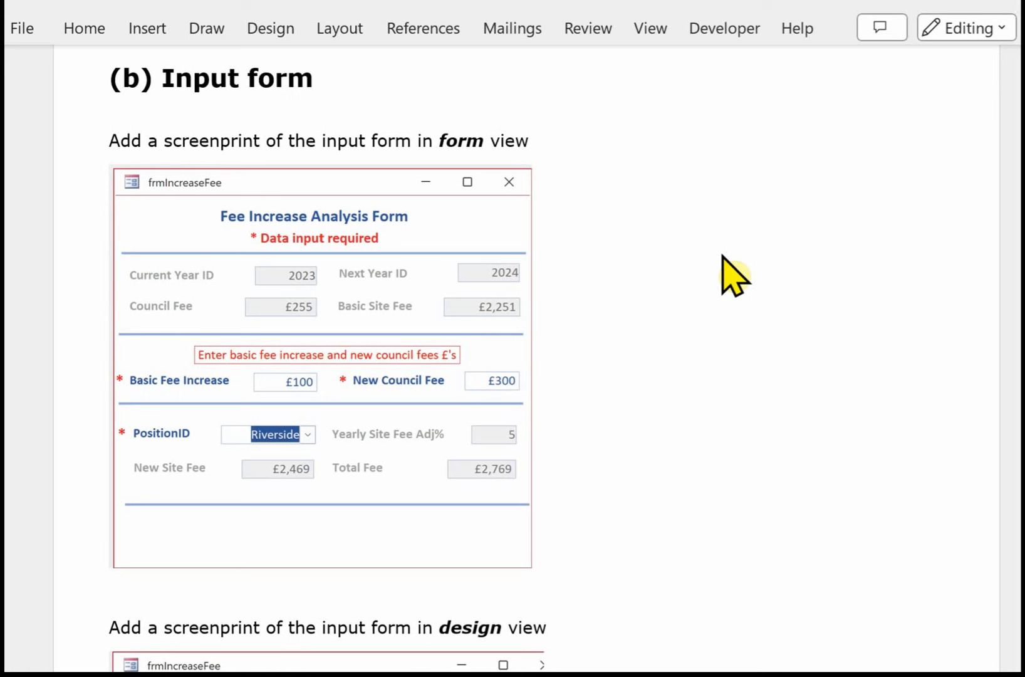
scroll(733, 276, "down", 8)
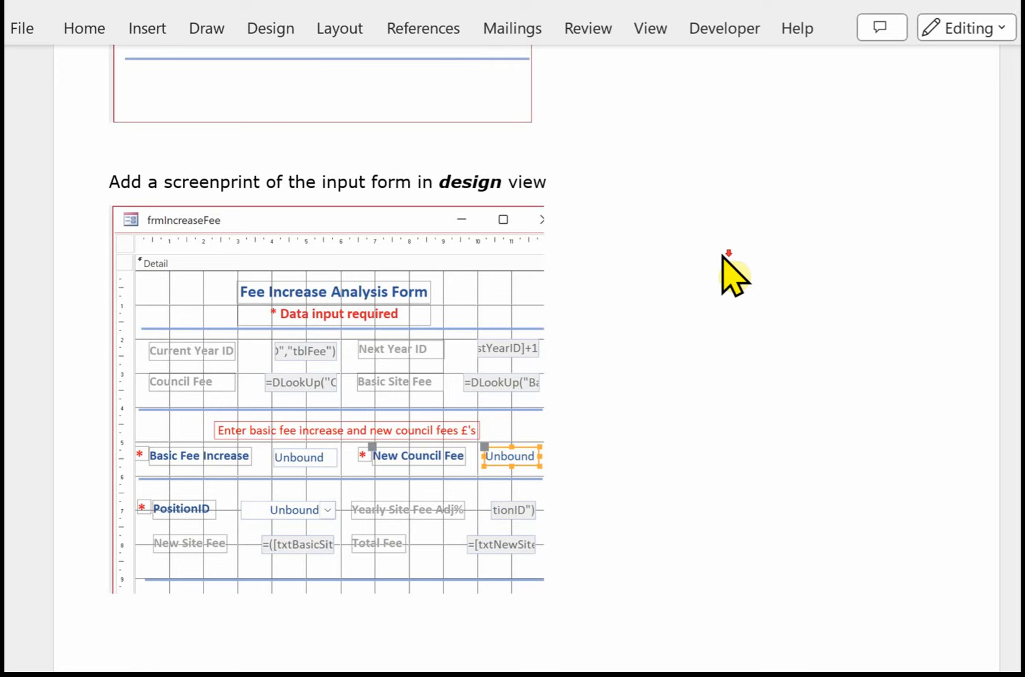
scroll(733, 276, "down", 3)
scroll(733, 276, "down", 1)
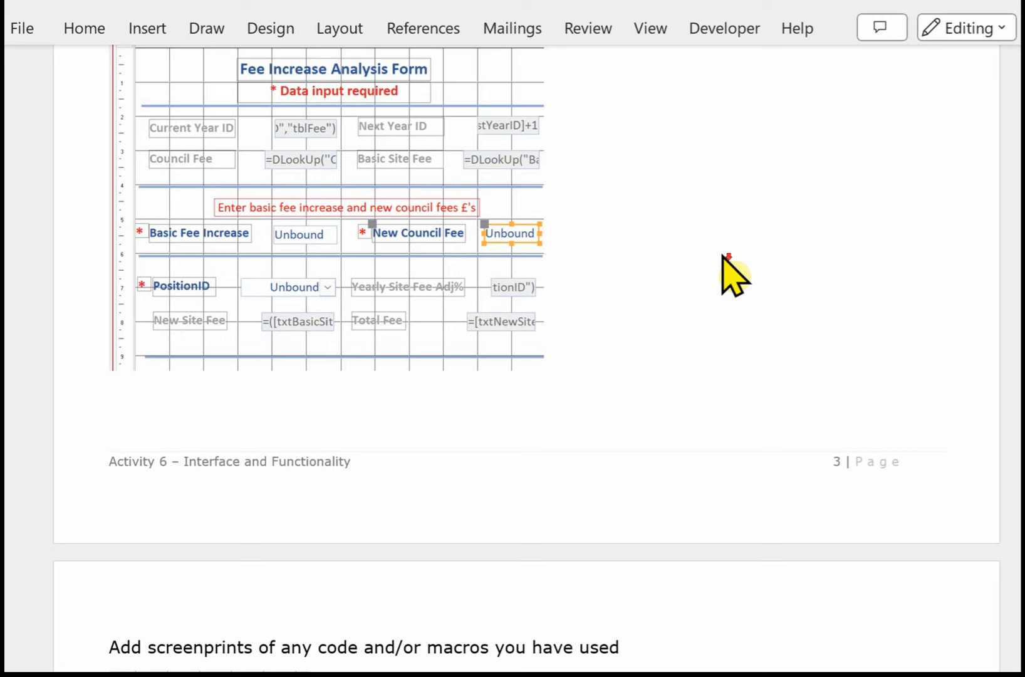
- Review section (b)'s code screenprints, covering each frmIncreaseFee control's source expression, the PositionID row source and the Requery macro
scroll(733, 276, "down", 3)
scroll(734, 275, "down", 5)
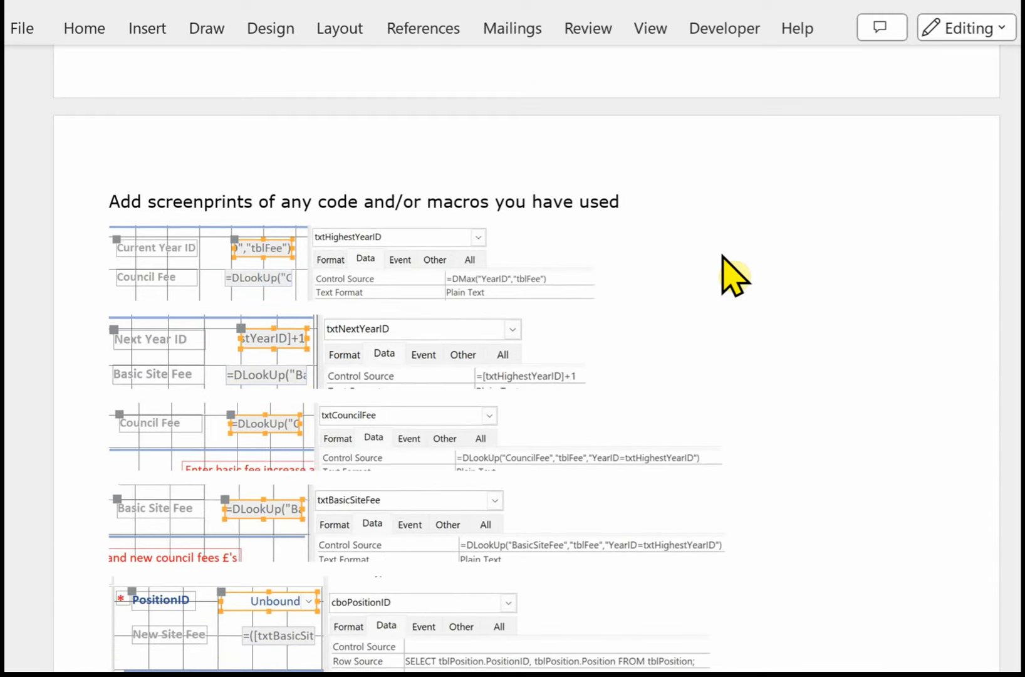
scroll(734, 276, "down", 1)
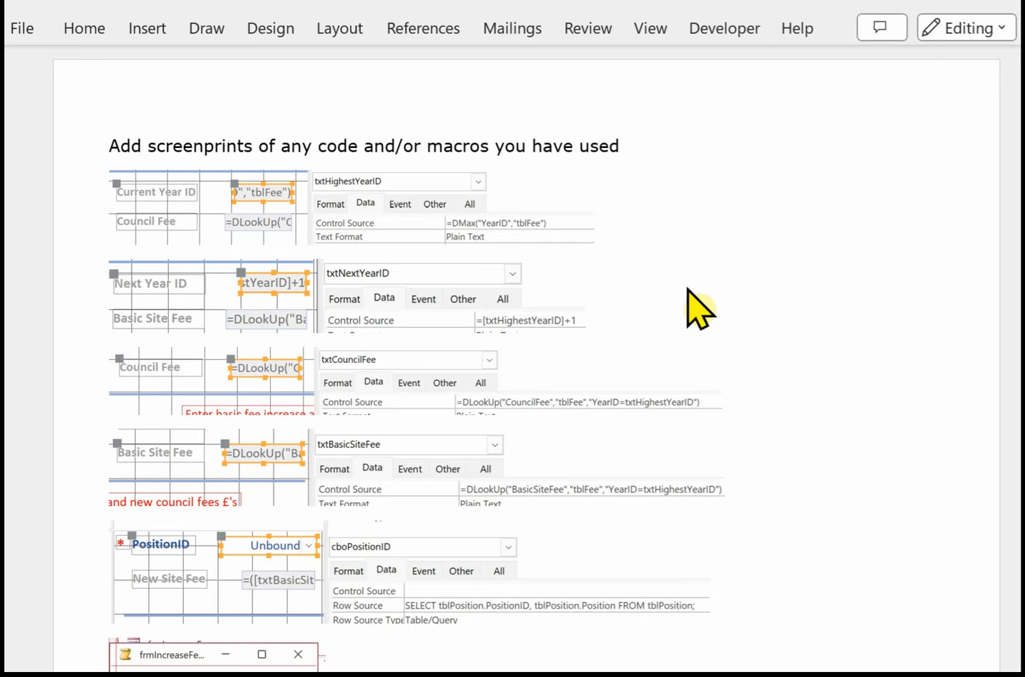
scroll(753, 297, "down", 1)
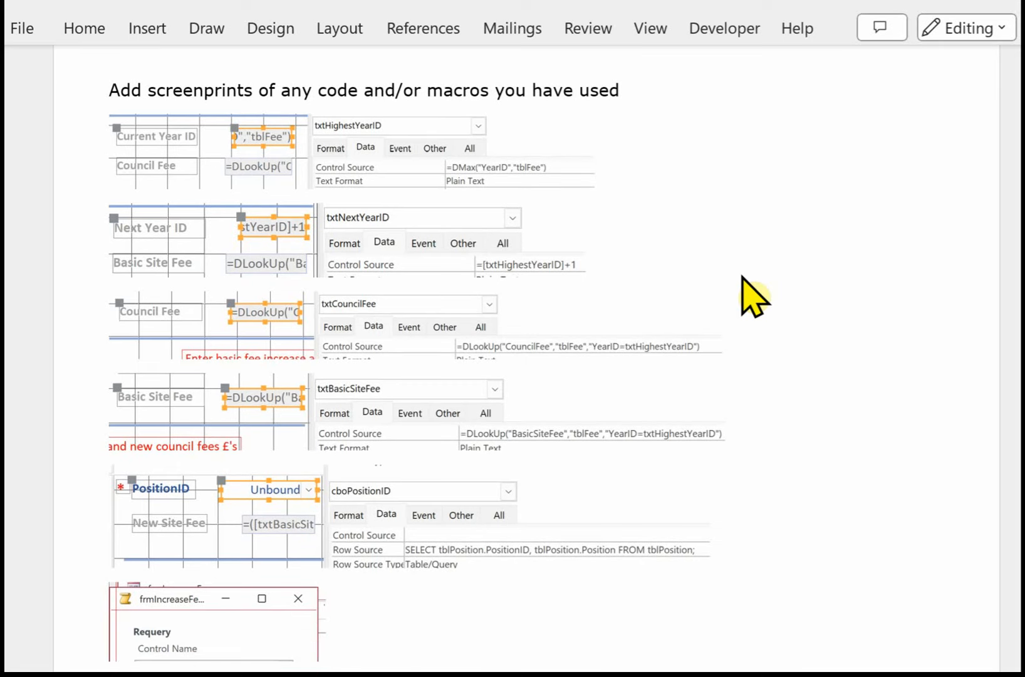
scroll(745, 288, "down", 2)
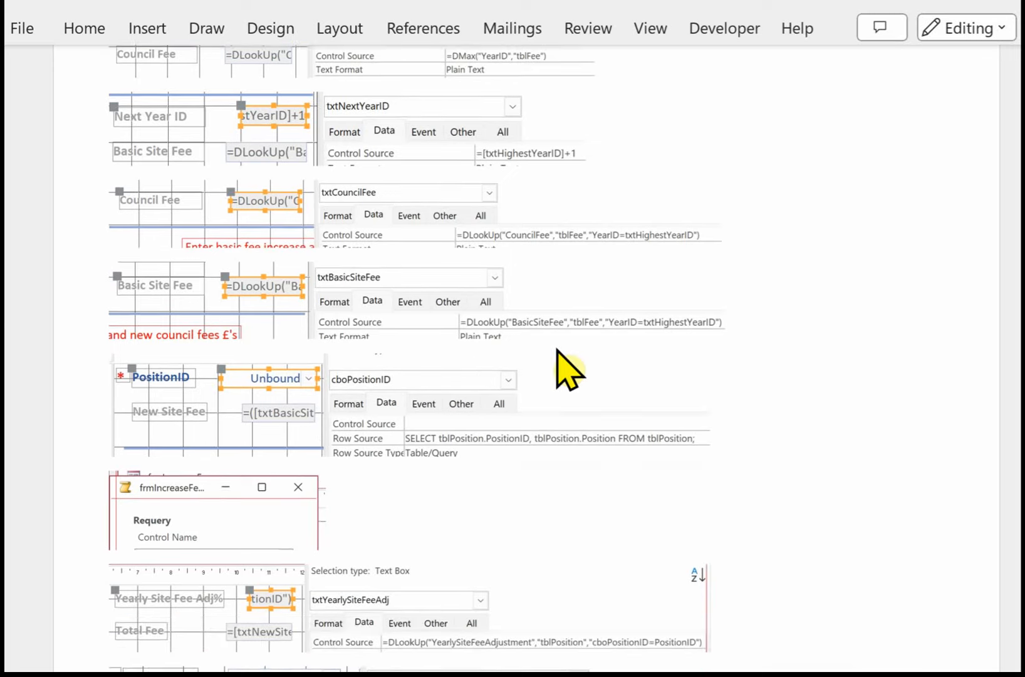
scroll(342, 394, "down", 1)
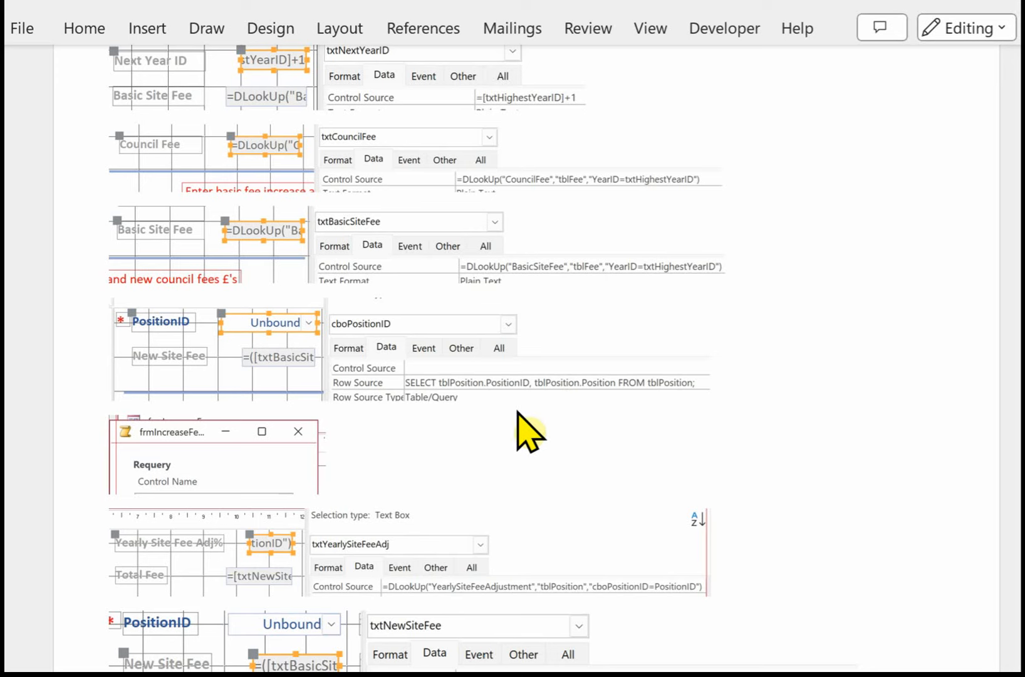
scroll(472, 430, "down", 1)
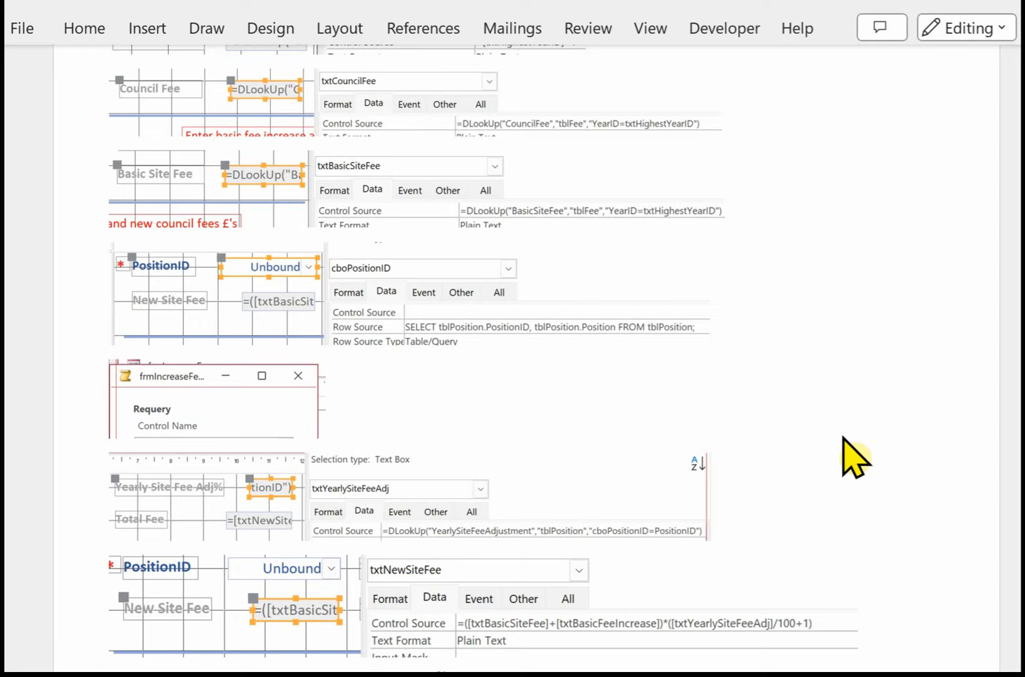
scroll(844, 439, "down", 2)
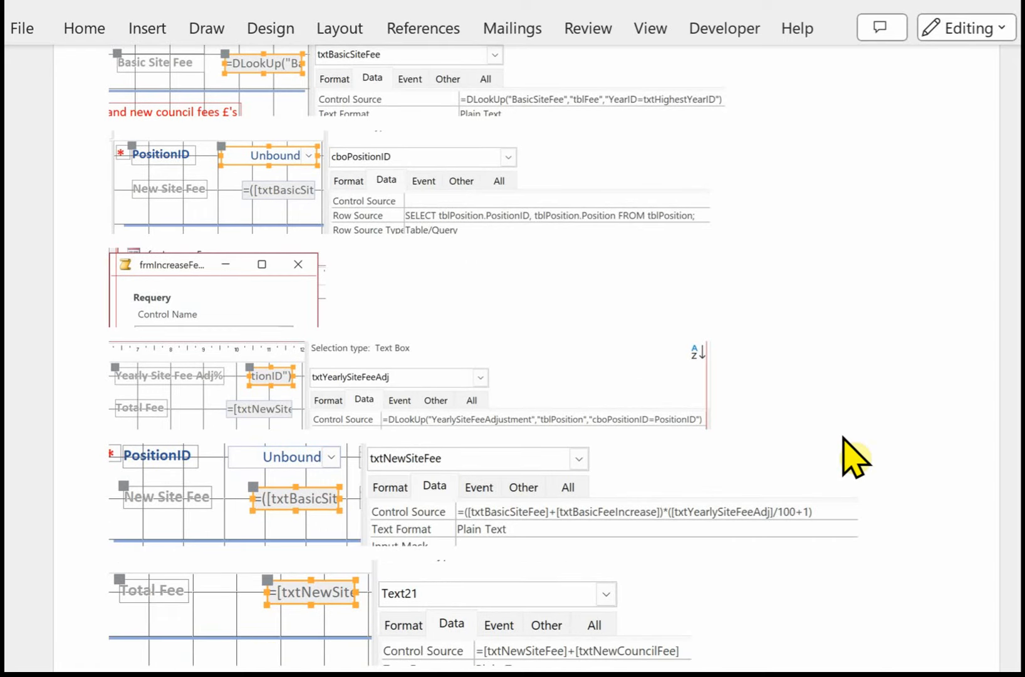
scroll(844, 439, "down", 2)
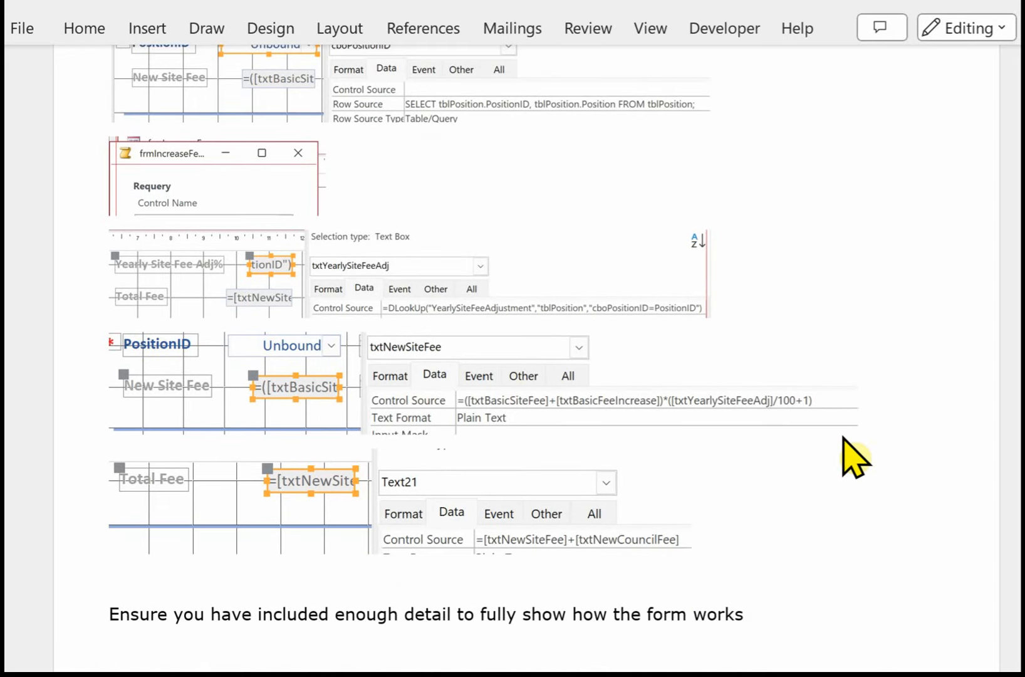